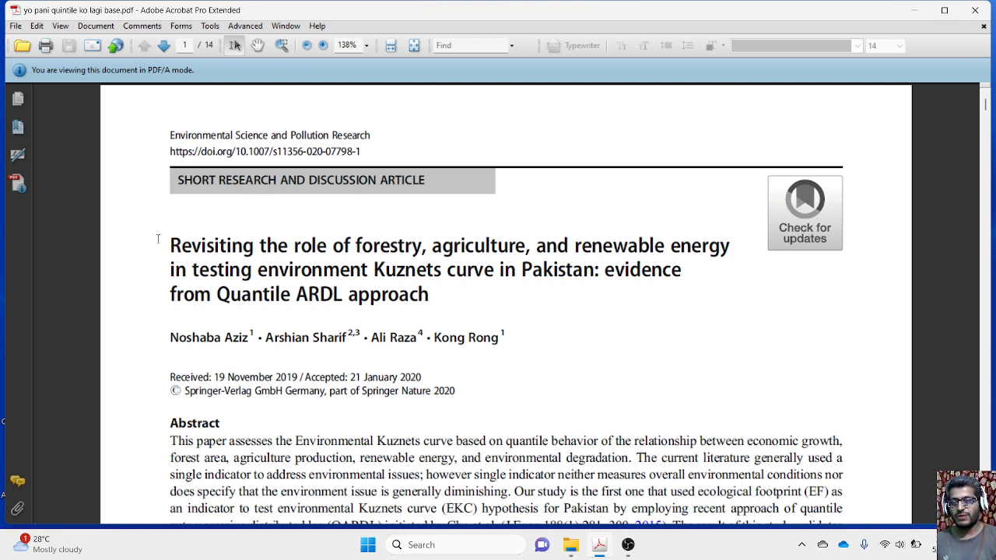
Step: Examine the paper's title, including the study topic, the country and the Quantile ARDL approach
left_click_drag(158, 239, 411, 283)
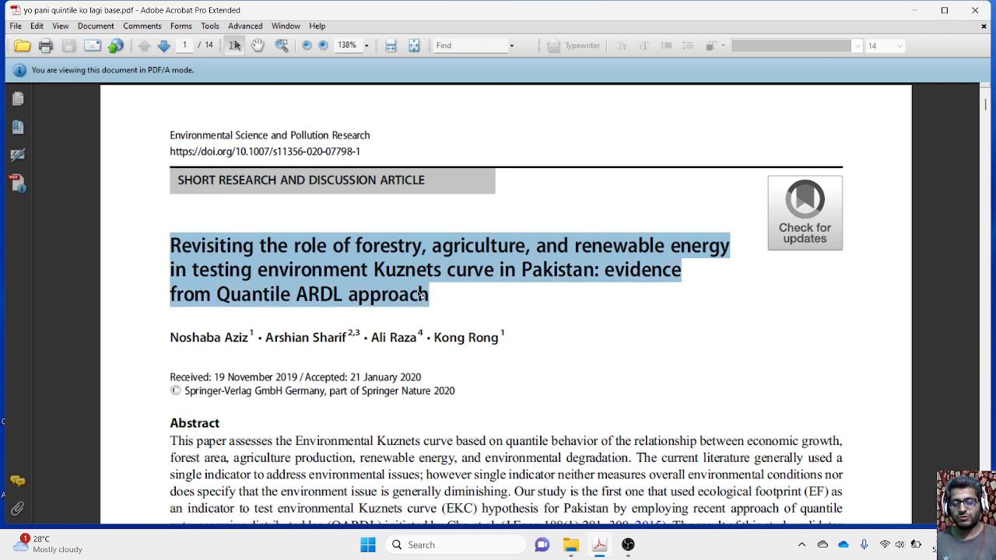
left_click(415, 301)
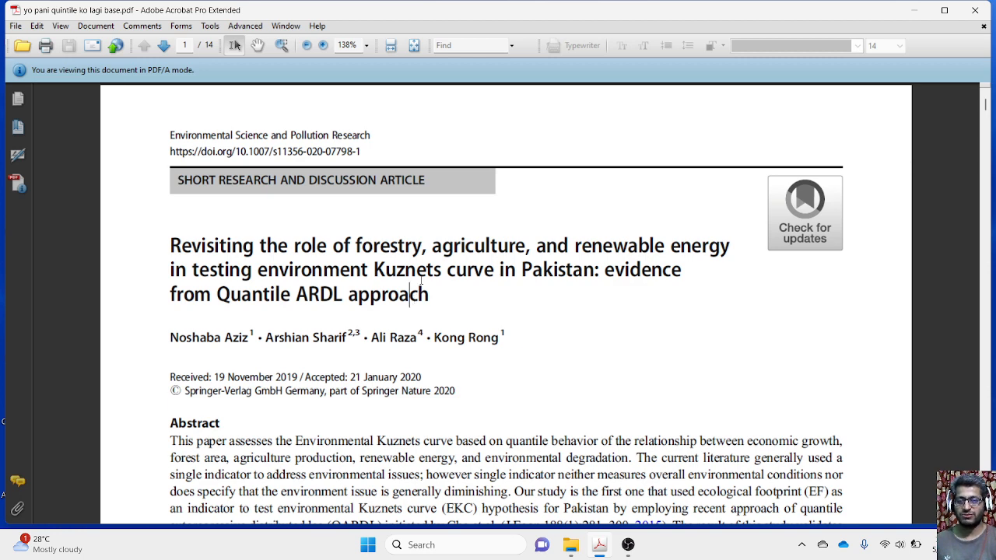
left_click_drag(170, 245, 441, 270)
left_click(317, 300)
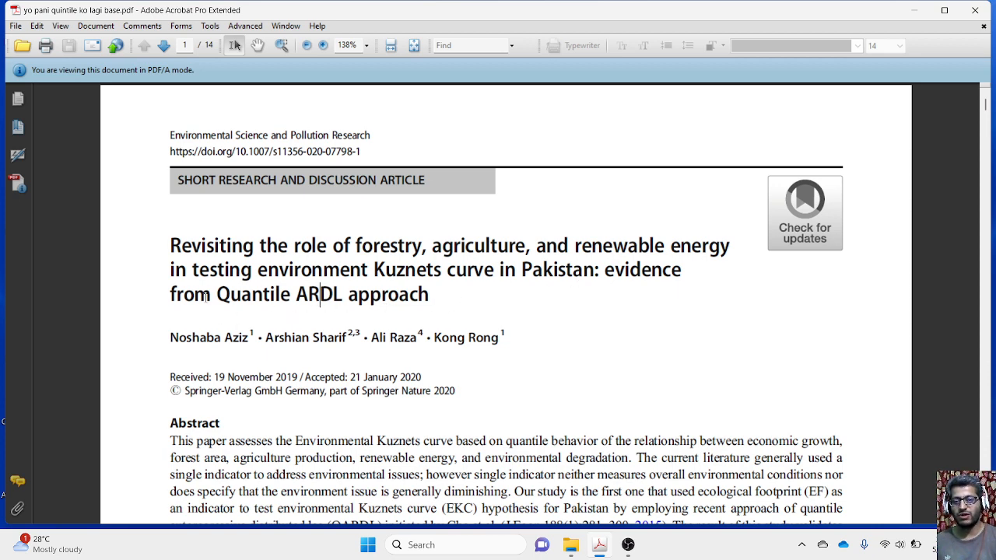
left_click_drag(217, 297, 431, 298)
Step: Read the Data section on page 4 to see how EF, GDP, forest area, agricultural production and renewable energy are measured
scroll(462, 356, "down", 10)
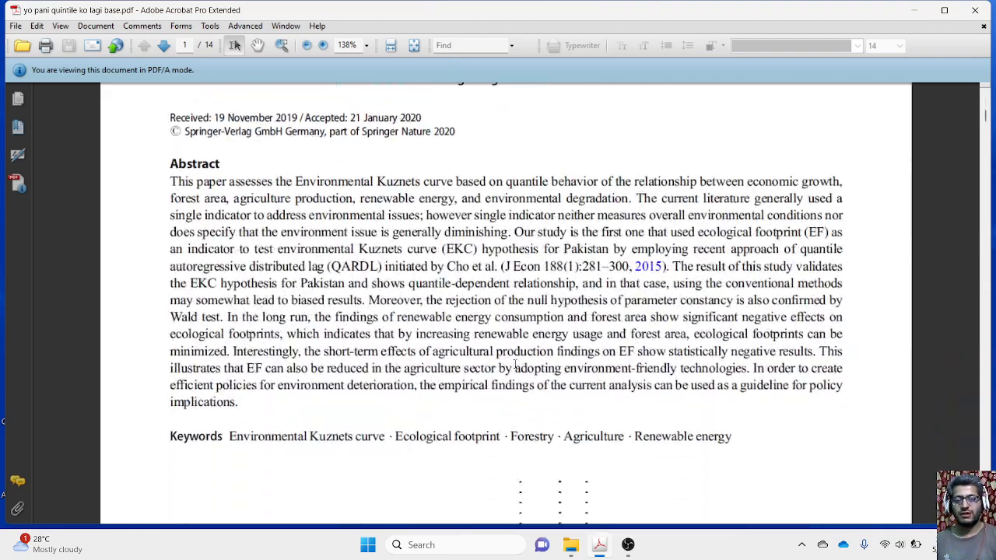
scroll(511, 327, "down", 15)
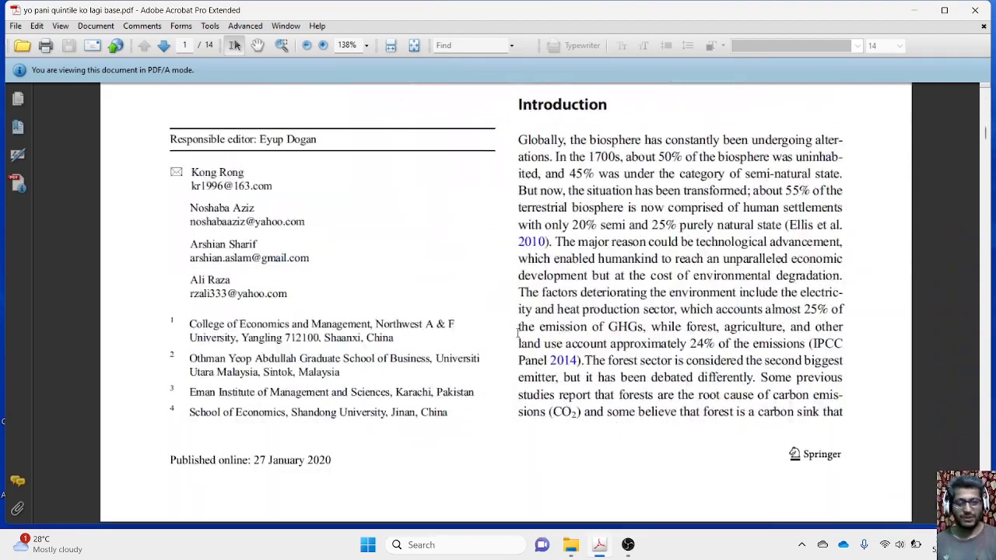
scroll(518, 331, "down", 8)
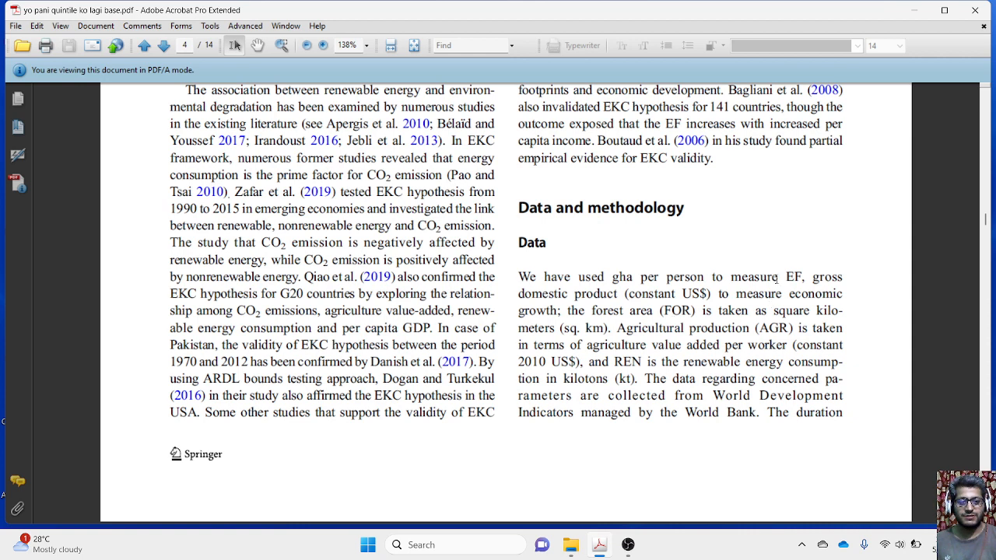
left_click_drag(585, 294, 676, 295)
left_click(706, 296)
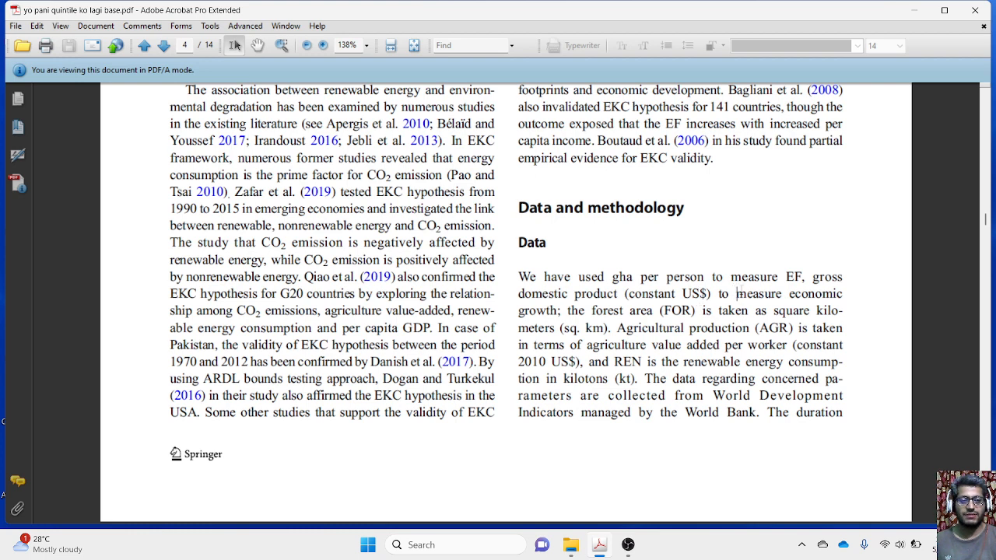
left_click_drag(735, 294, 843, 295)
left_click(578, 311)
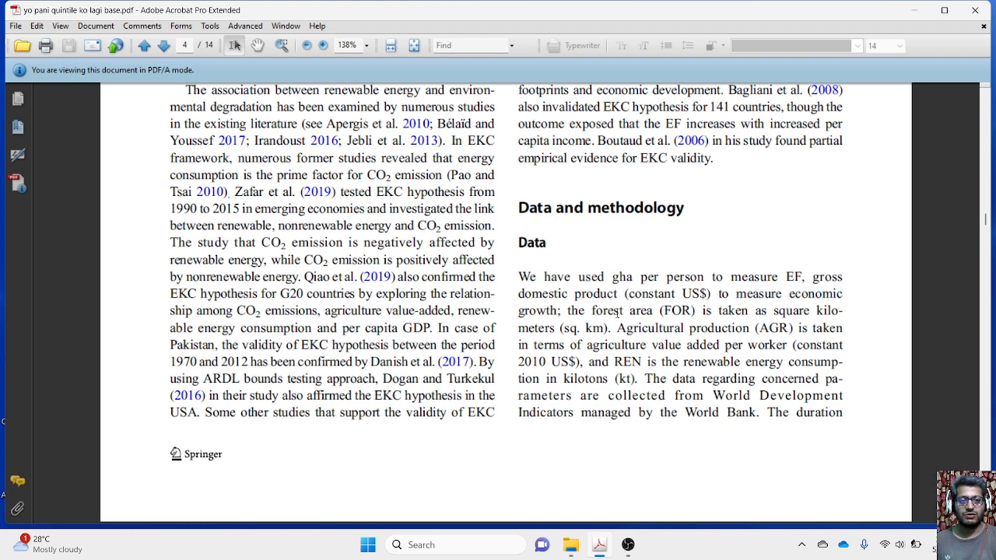
left_click_drag(591, 311, 652, 310)
left_click(693, 311)
left_click_drag(537, 329, 598, 329)
left_click(597, 329)
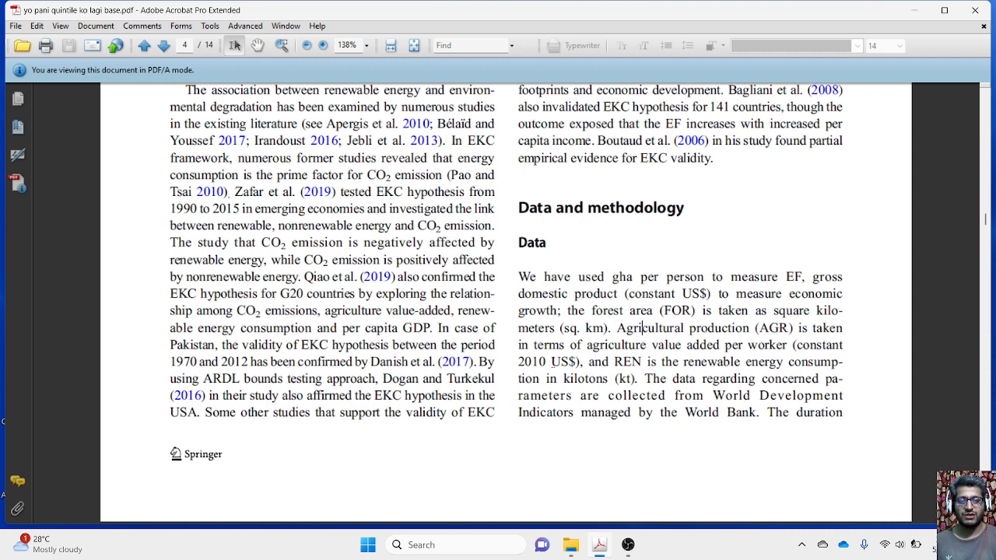
double_click(557, 362)
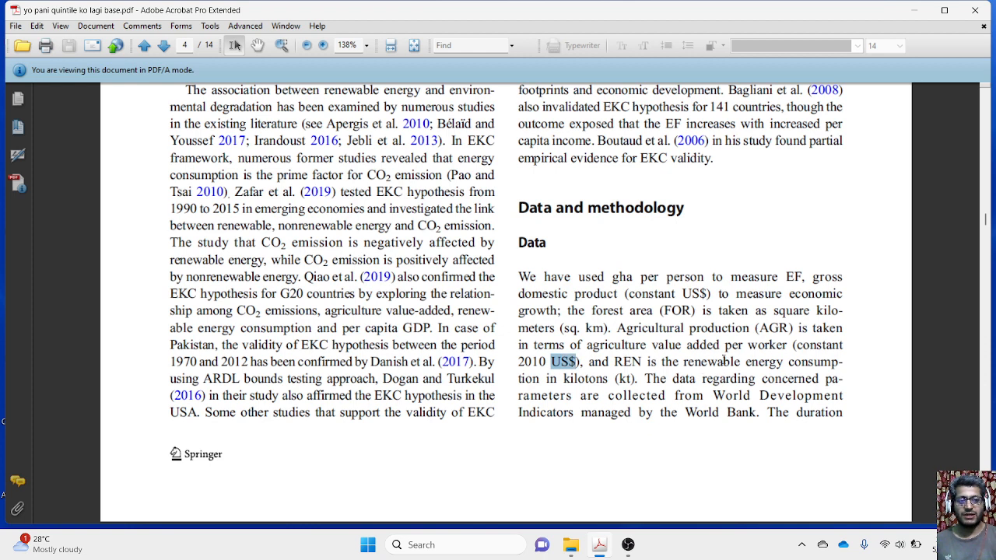
left_click_drag(572, 378, 615, 379)
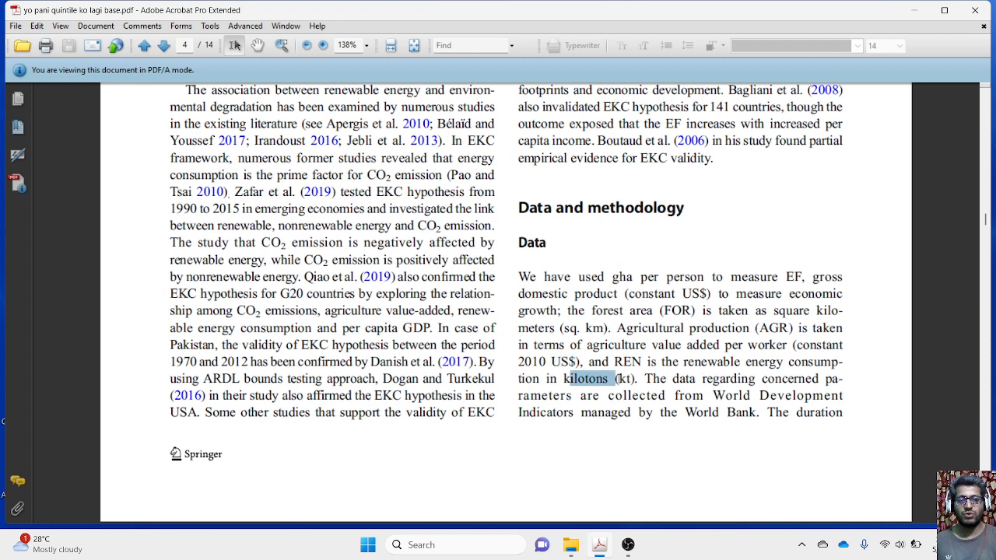
Step: Check the data source named at the end of the Data paragraph on page 4
scroll(792, 378, "down", 1)
scroll(796, 382, "up", 1)
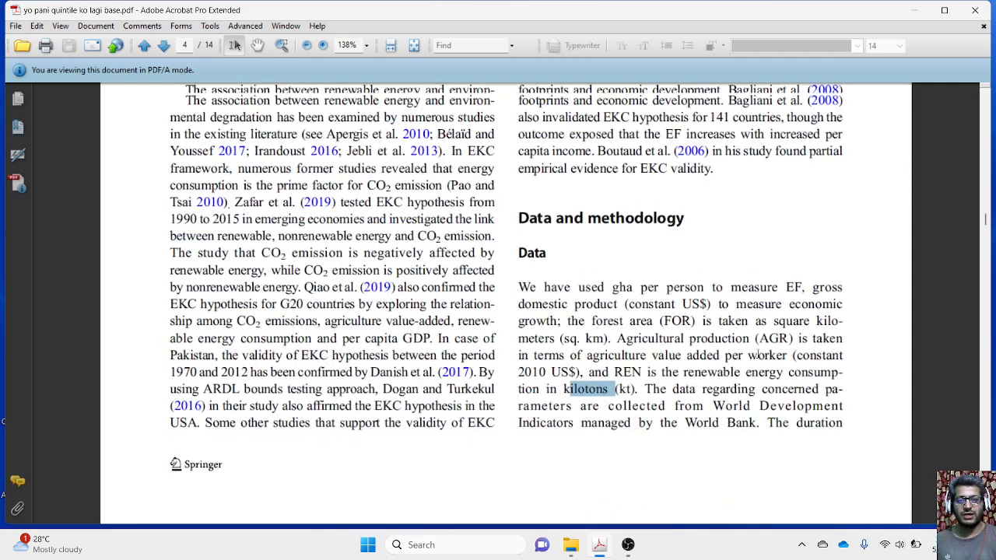
double_click(781, 406)
left_click(731, 413)
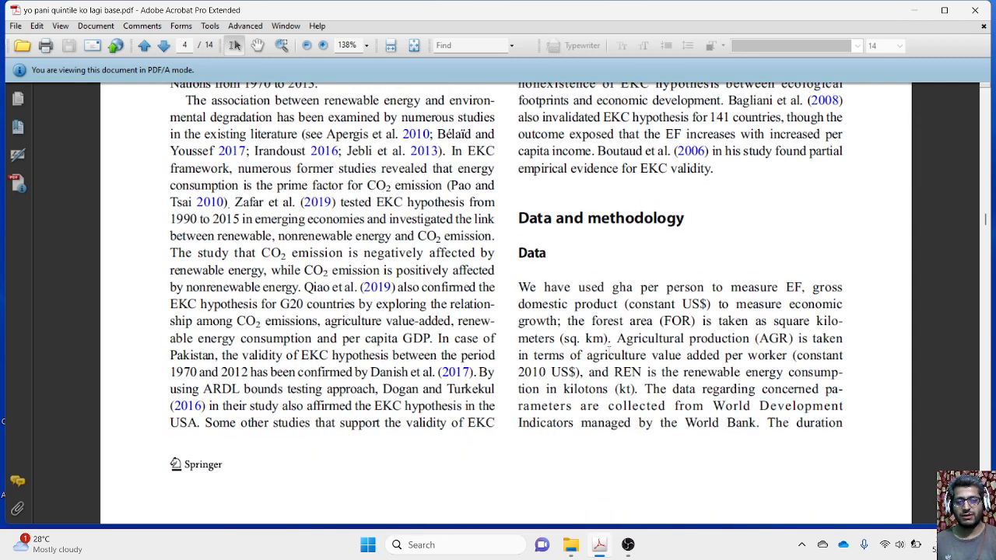
Step: Examine the sample period of the data at the start of page 5
scroll(519, 348, "down", 3)
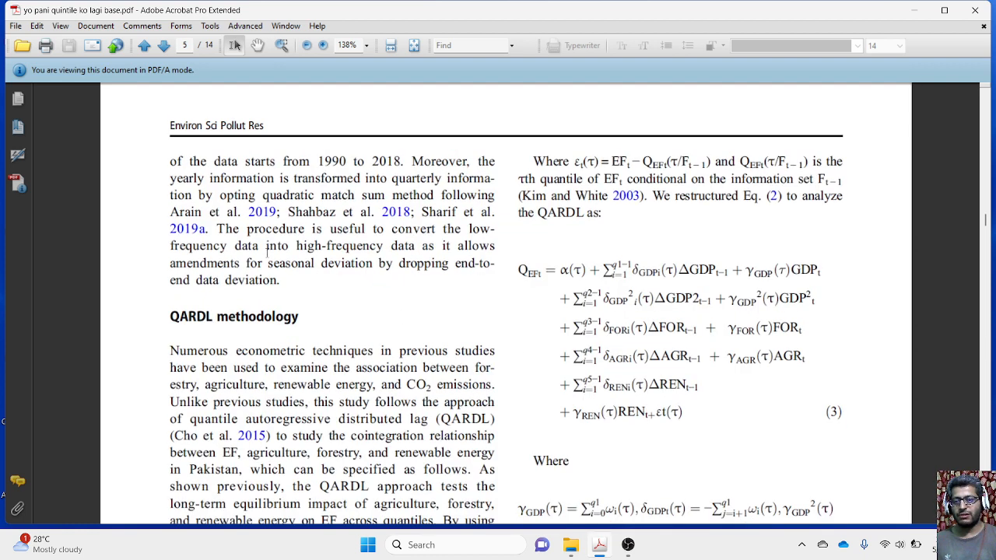
left_click_drag(318, 161, 405, 161)
left_click(393, 195)
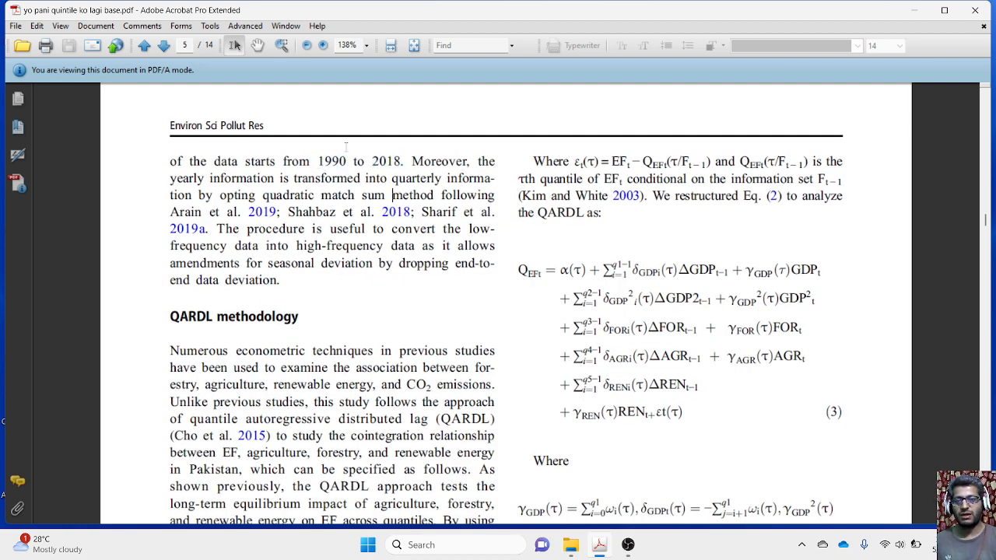
left_click_drag(318, 161, 343, 159)
left_click(437, 161)
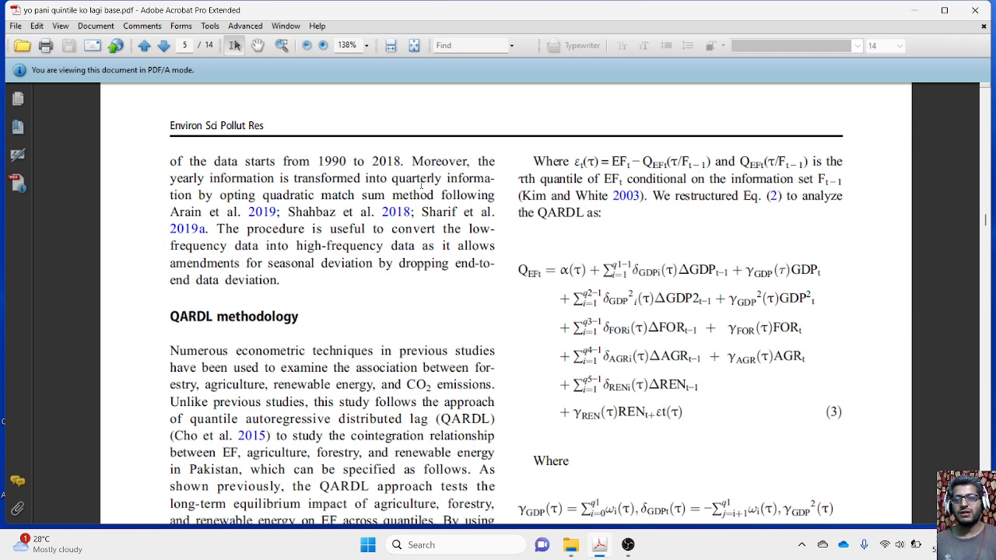
Step: Read the page 5 sentence on transforming yearly information into quarterly information with the quadratic match sum method
left_click_drag(412, 161, 208, 229)
right_click(209, 203)
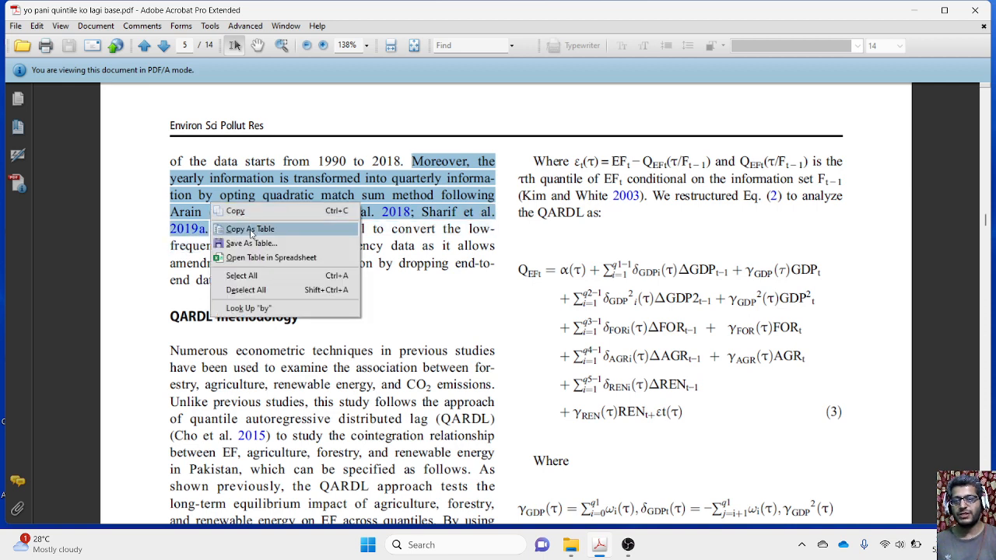
left_click(391, 179)
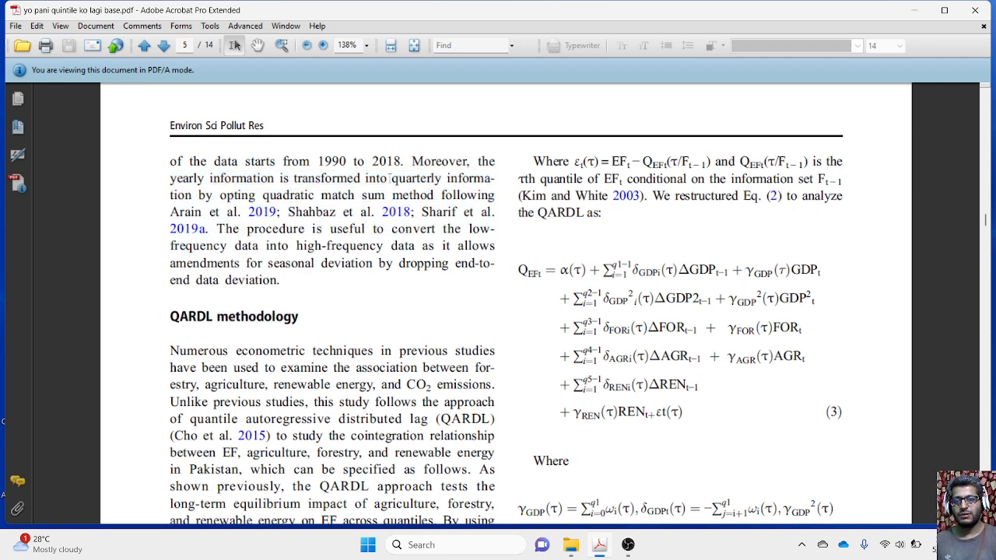
left_click_drag(411, 161, 294, 179)
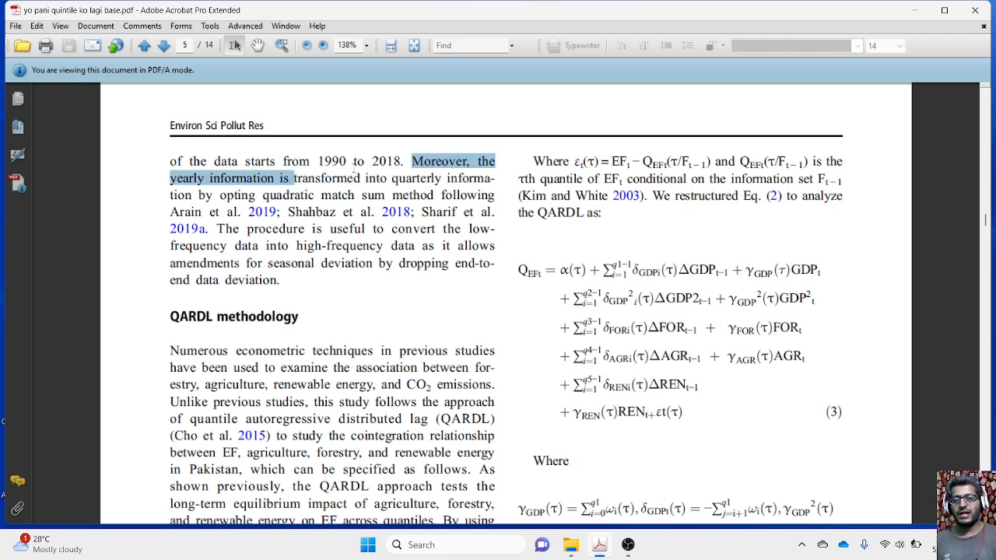
left_click(353, 161)
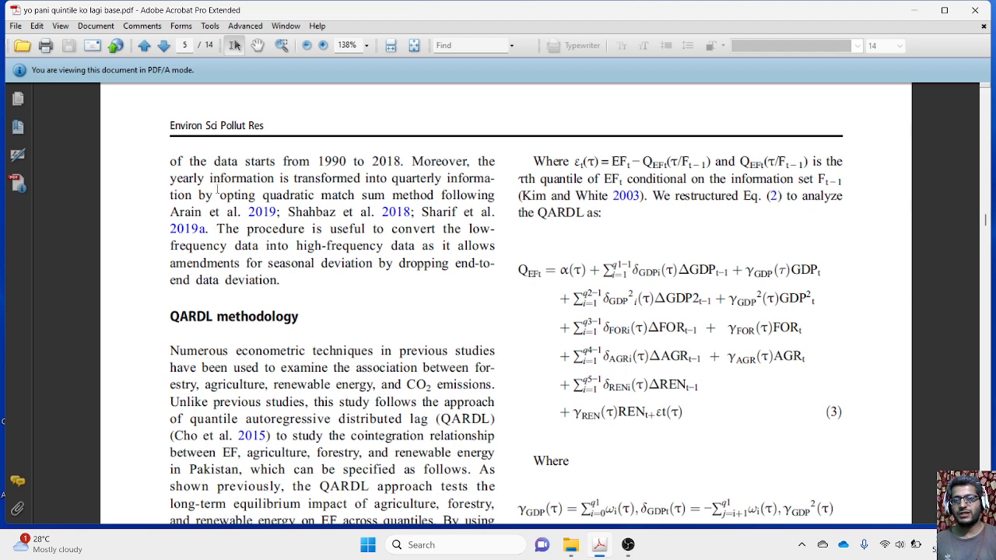
left_click_drag(199, 194, 384, 195)
left_click(284, 179)
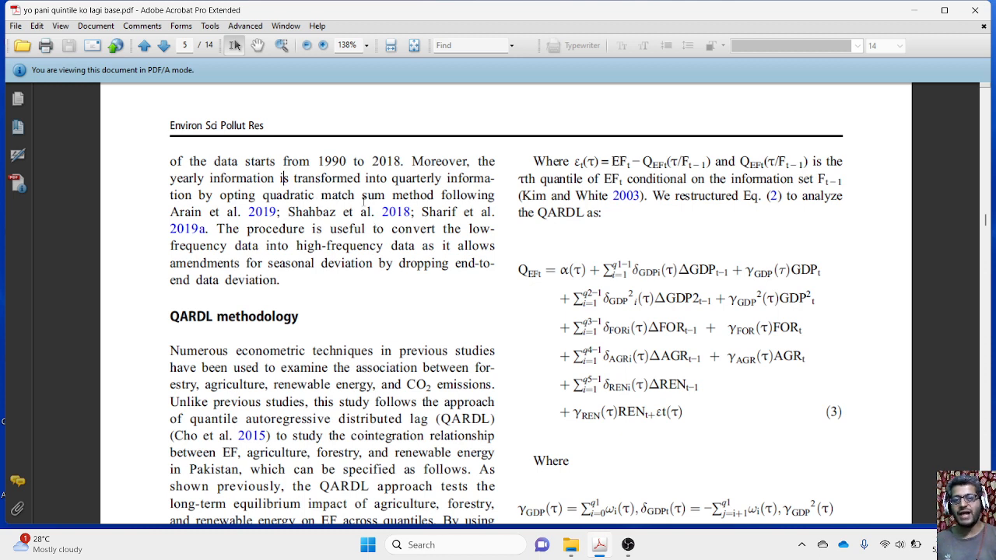
left_click_drag(442, 194, 209, 193)
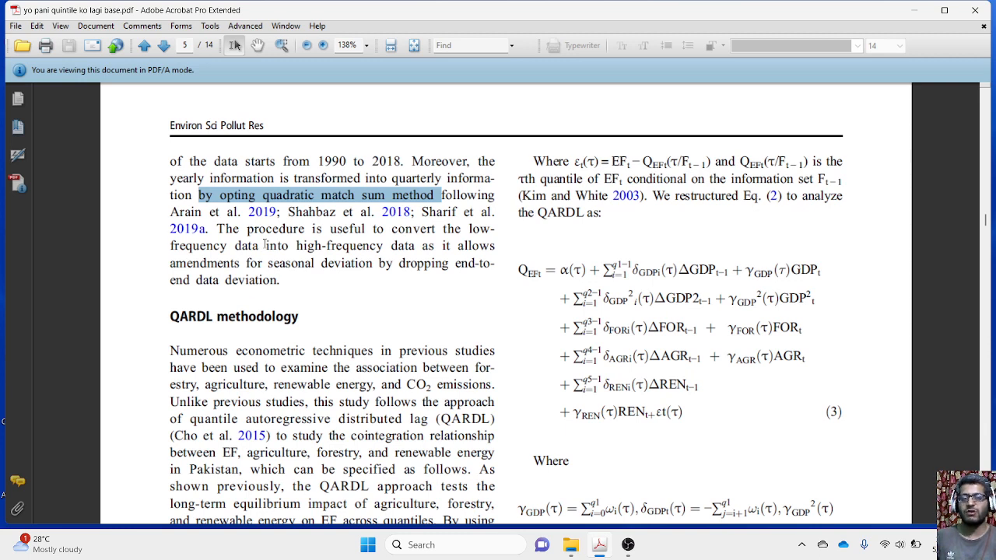
Step: Minimize the paper and open the desktop workbook "annual to quarter or monthly.xlsx" with EViews, completing the data import
left_click(911, 11)
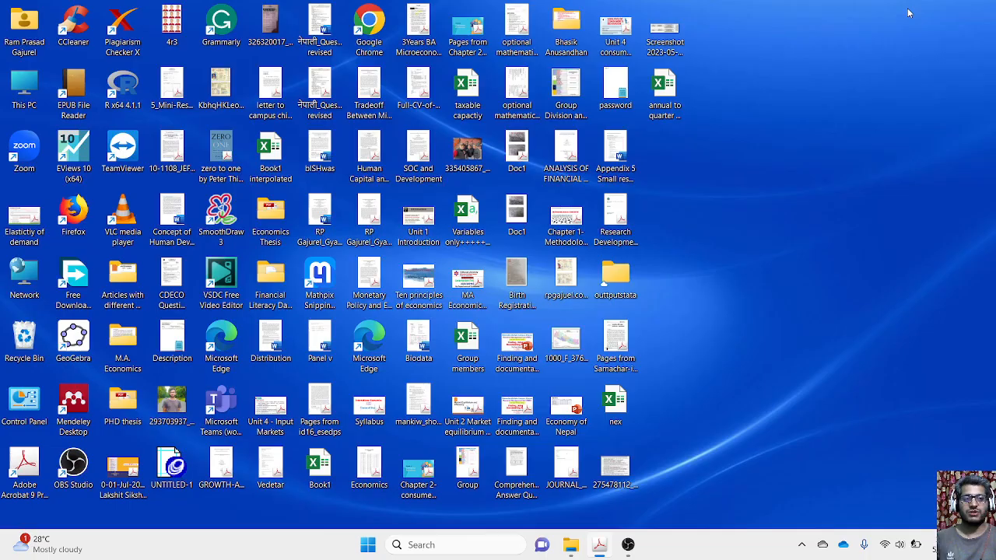
right_click(666, 91)
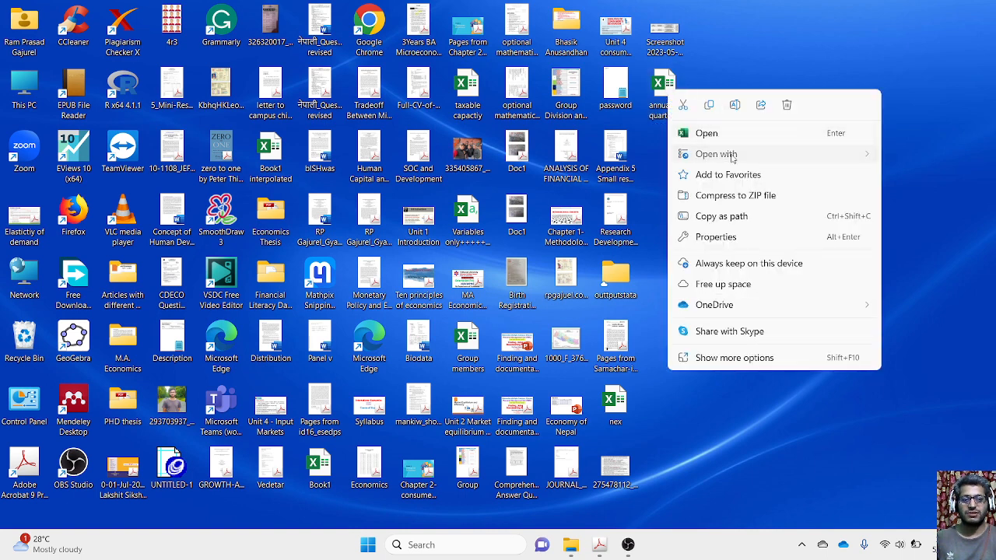
mouse_move(731, 155)
left_click(567, 158)
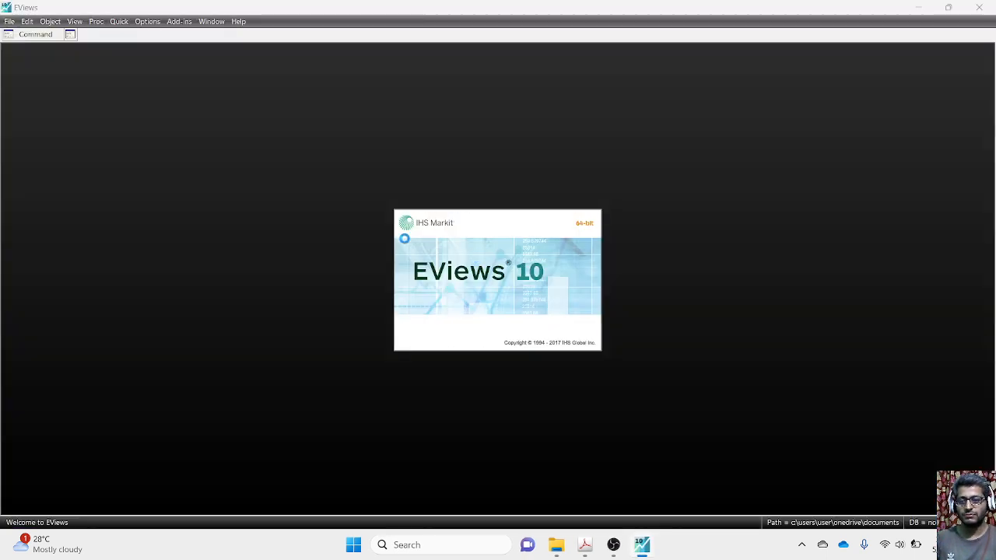
left_click(627, 386)
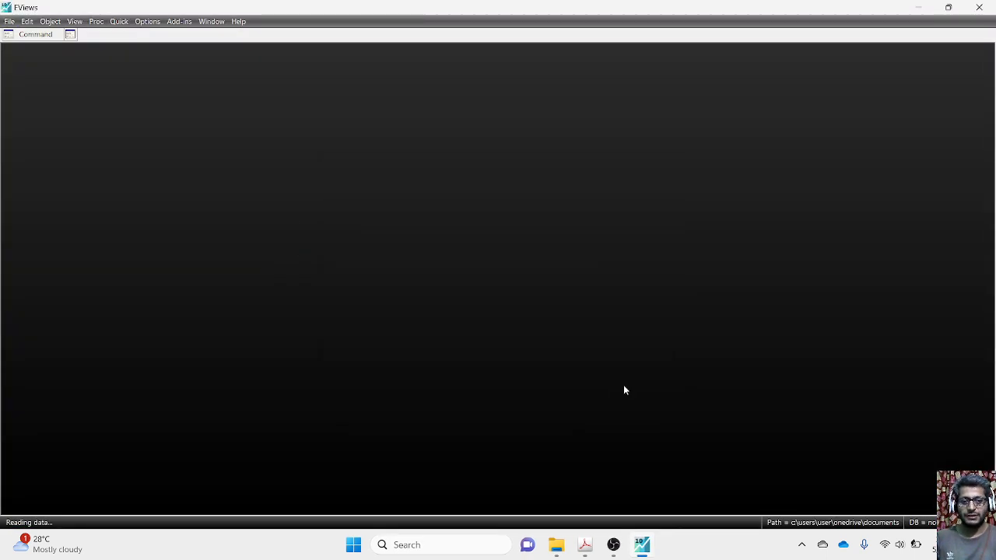
left_click(519, 288)
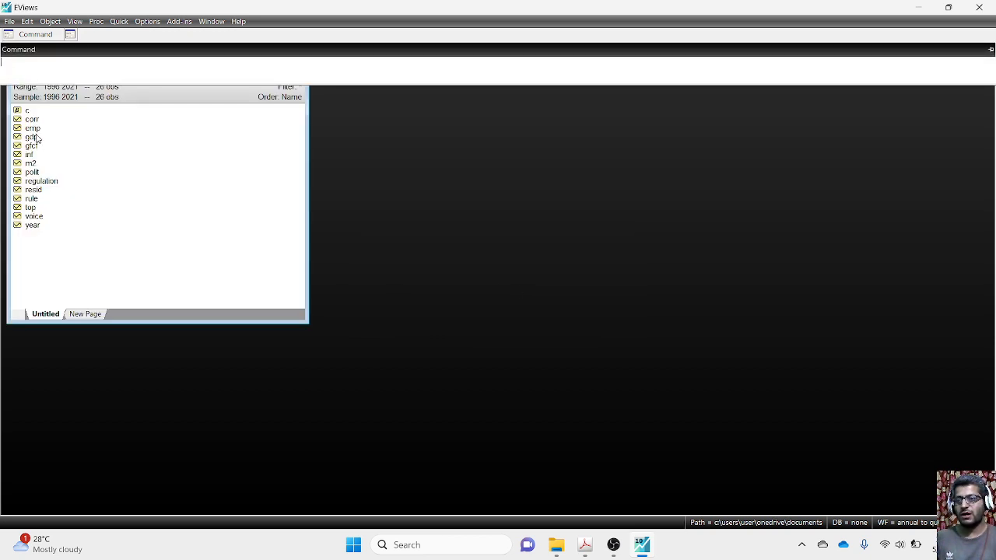
Step: Open the gdp series, enlarge its window to examine the annual values from 1996 to 2021, and close it
double_click(31, 137)
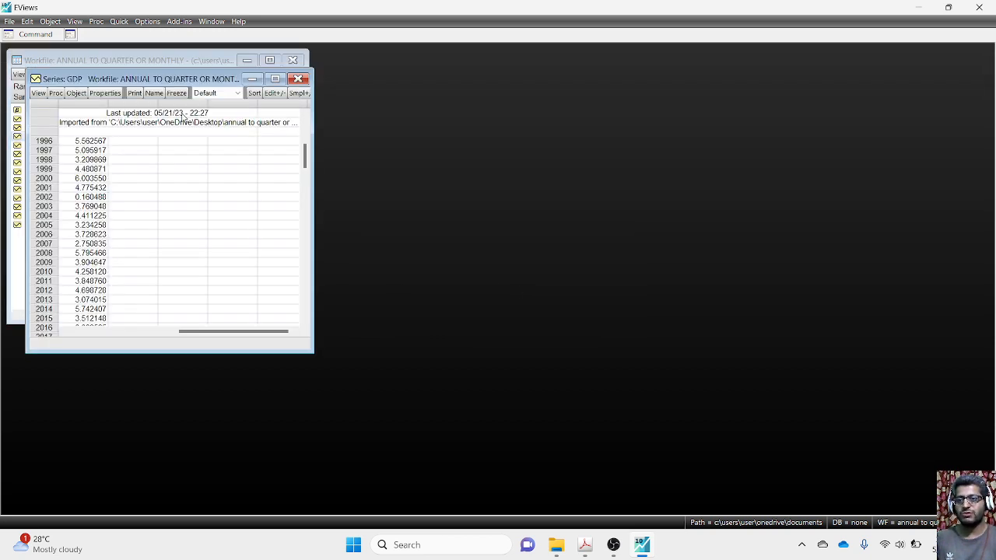
left_click_drag(119, 79, 388, 71)
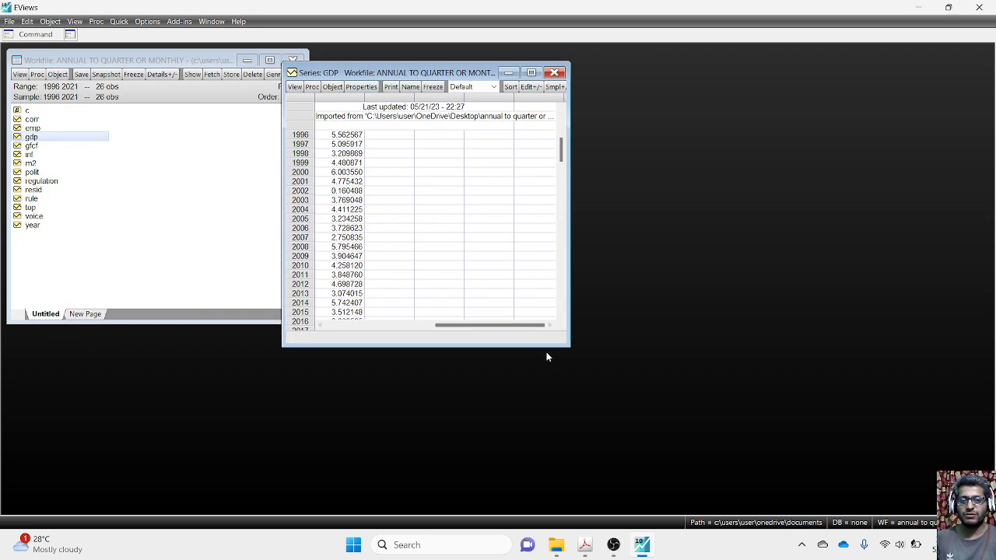
left_click_drag(570, 346, 708, 488)
left_click(294, 135)
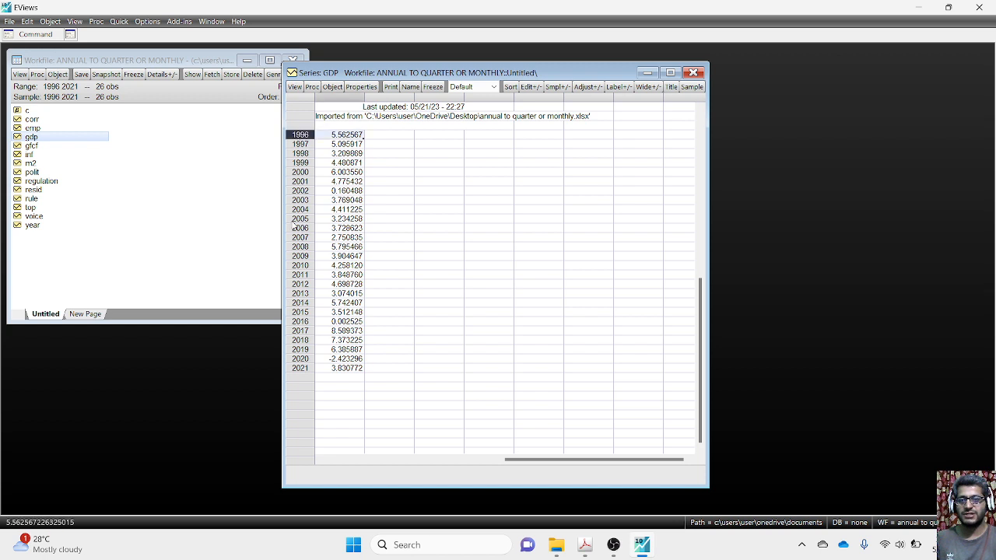
left_click(301, 369)
left_click_drag(342, 369, 347, 137)
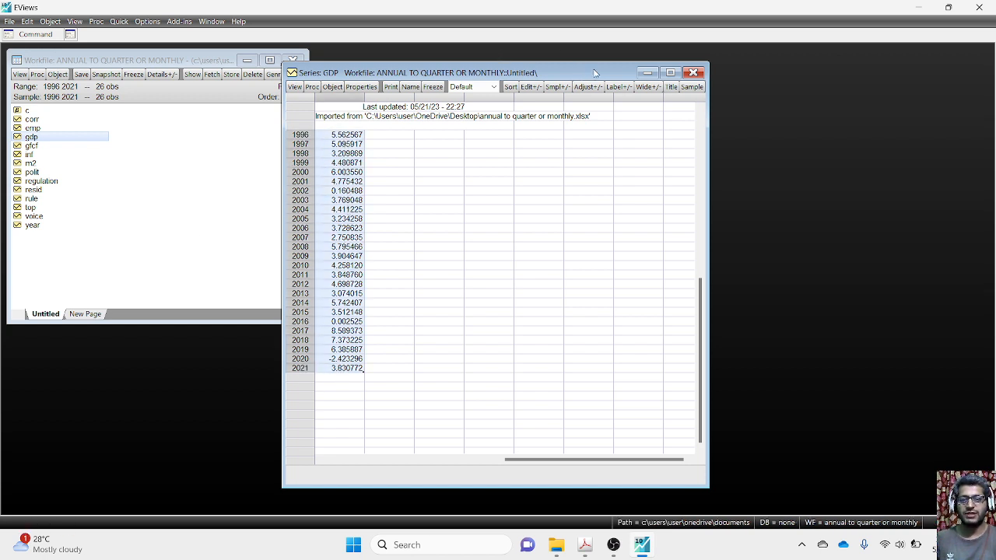
left_click(693, 73)
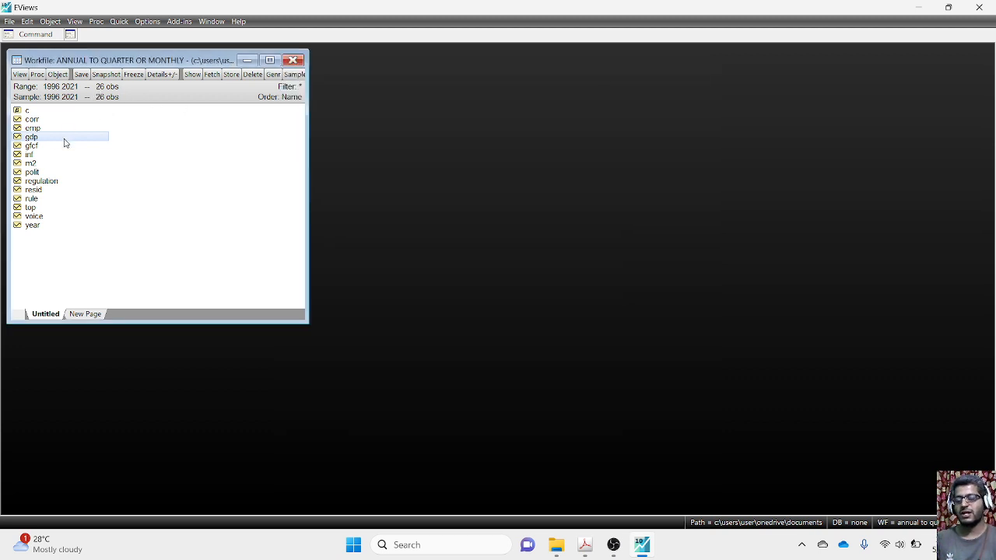
Step: Open the inf series to view its annual values, and close it
left_click(30, 156)
double_click(30, 157)
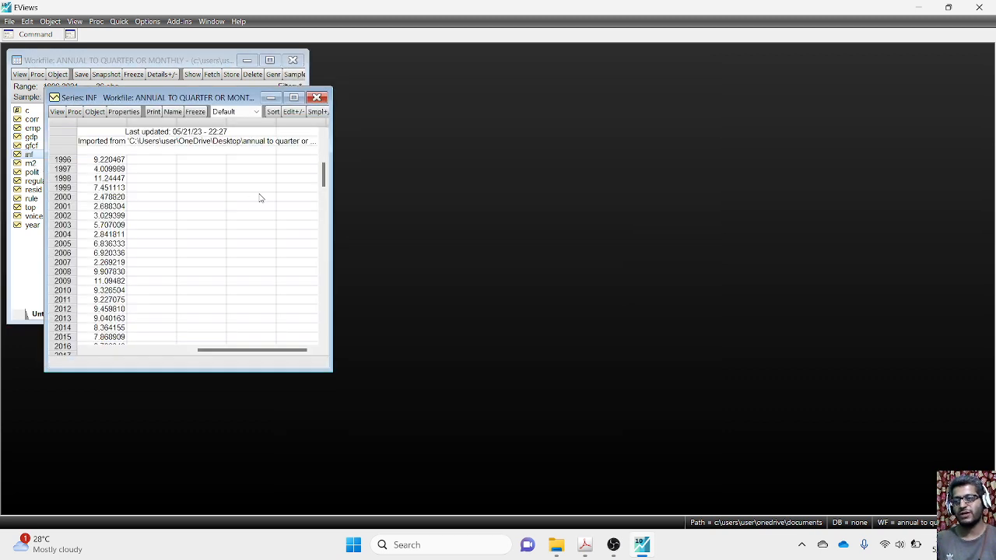
left_click(318, 97)
Step: Open the inf, emp, gfcf, gdp, corr, polit and regulation series together as one group
left_click(31, 130, "ctrl")
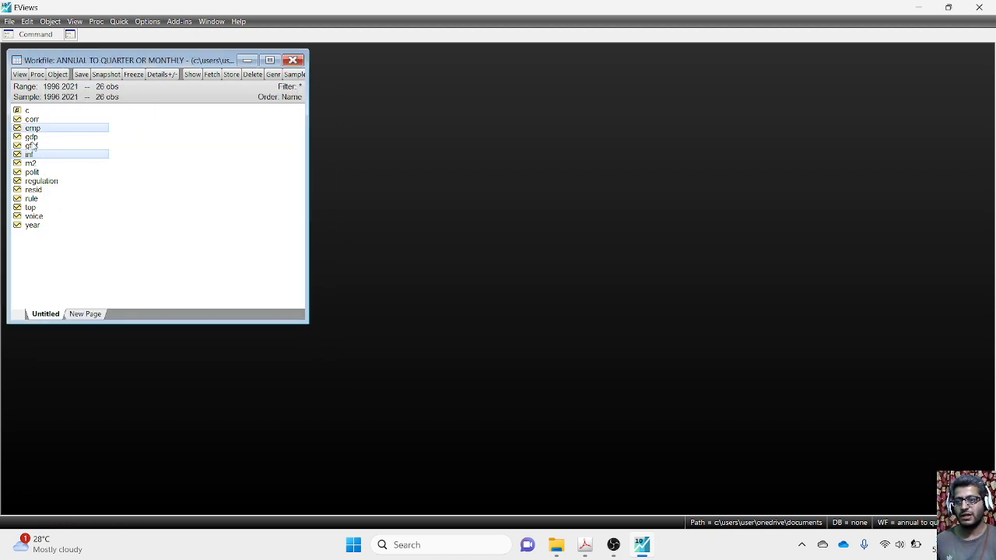
left_click(34, 147, "ctrl")
left_click(33, 138, "ctrl")
left_click(32, 120, "ctrl")
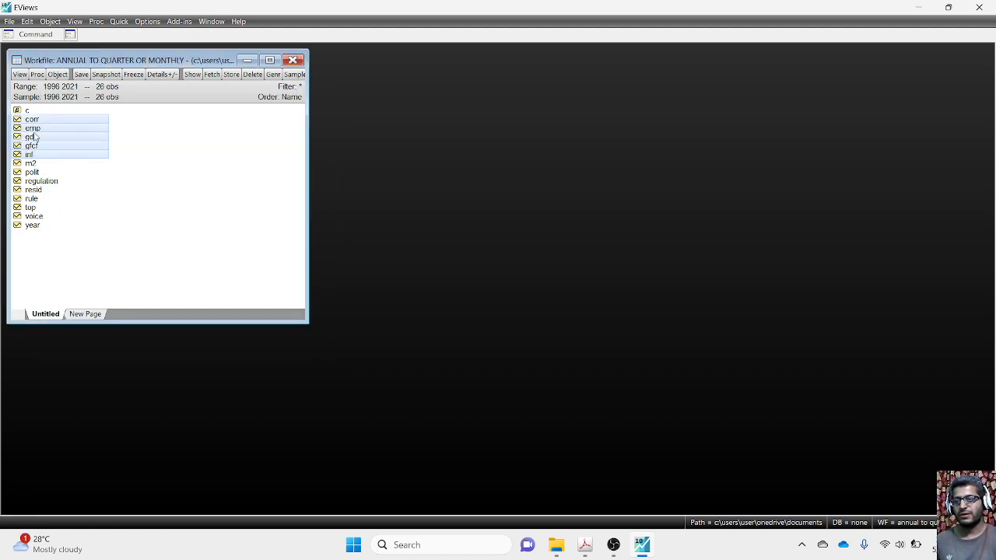
left_click(32, 172, "ctrl")
right_click(40, 145)
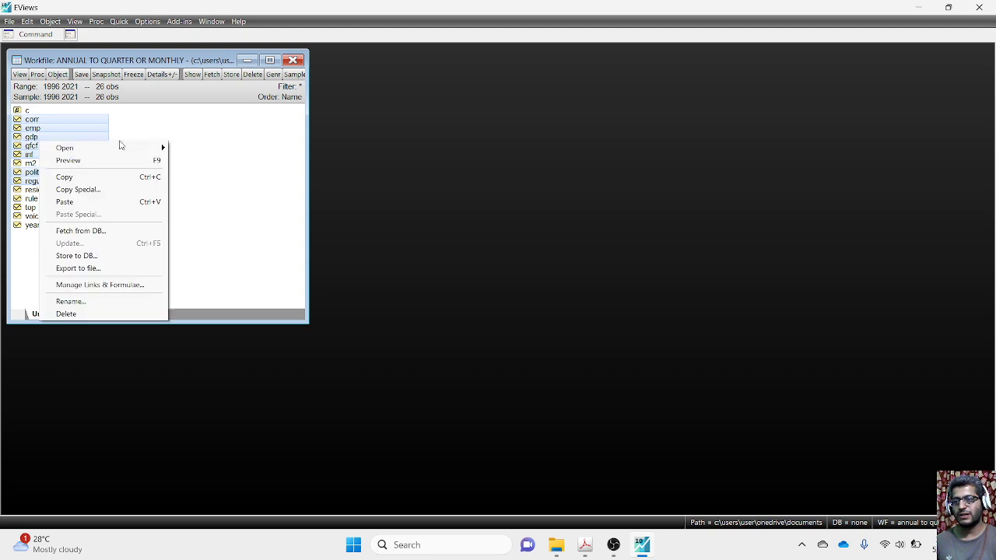
mouse_move(158, 148)
left_click(200, 147)
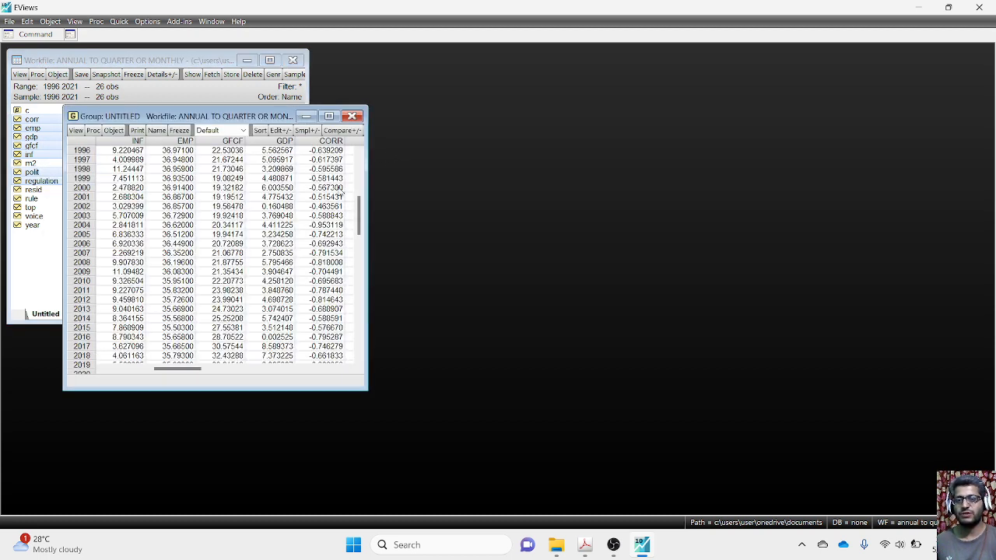
Step: Widen the group window to examine all series from 1996 to 2021, and close it, deleting the untitled group
left_click_drag(364, 177, 567, 177)
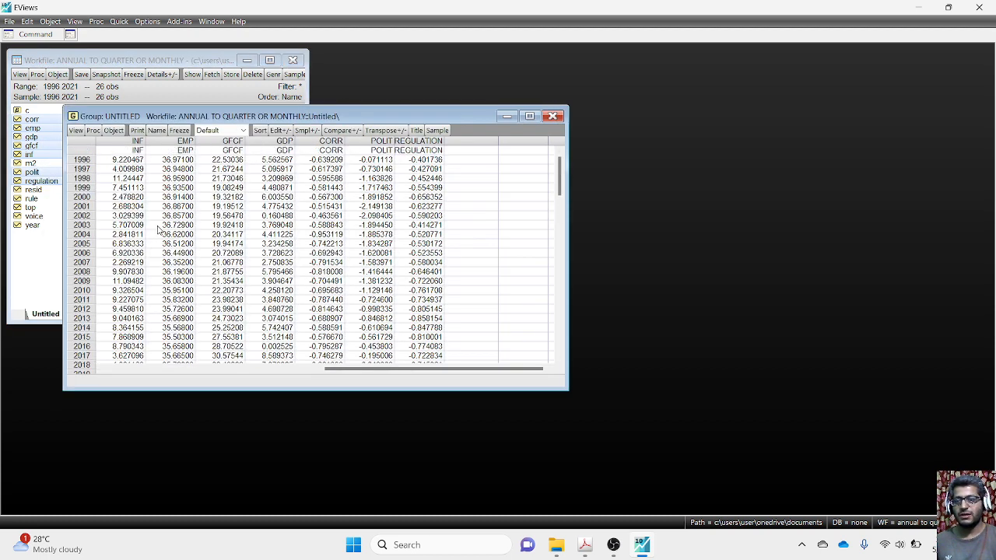
scroll(95, 241, "down", 1)
left_click(81, 356)
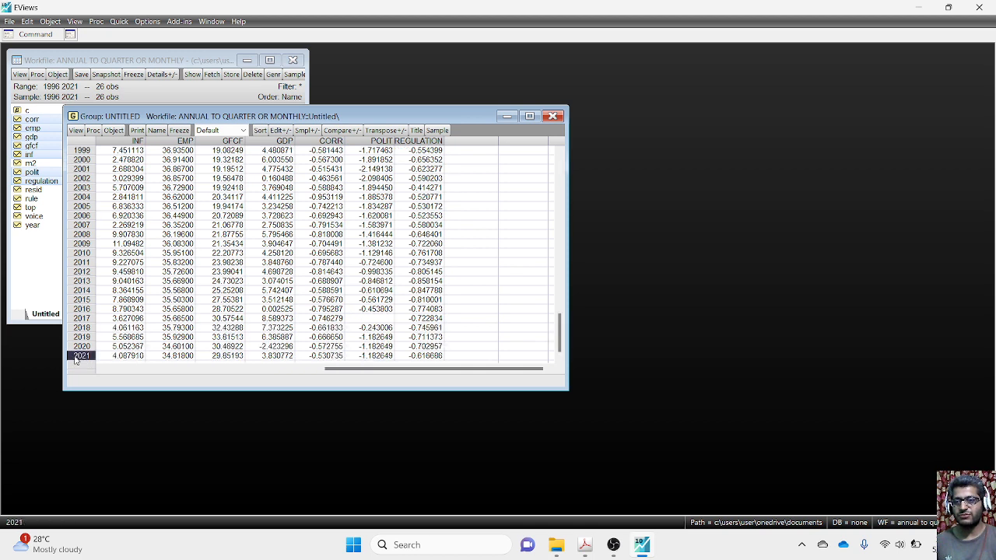
scroll(302, 218, "up", 2)
left_click(561, 118)
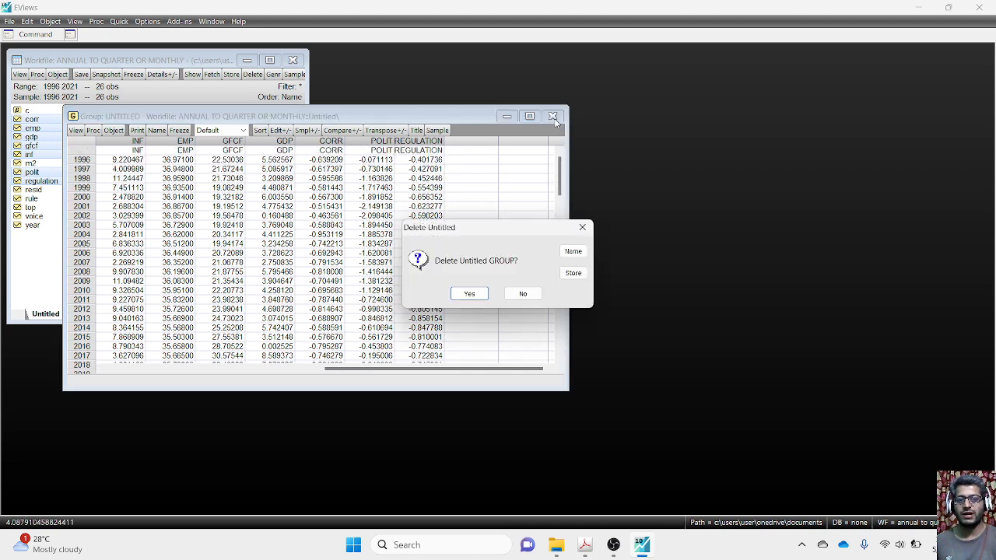
left_click(470, 292)
left_click(210, 219)
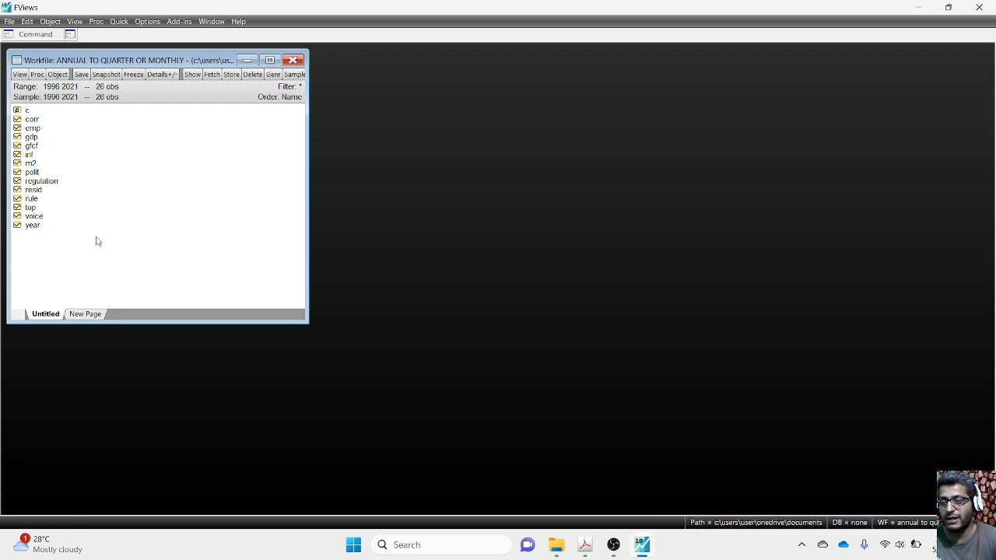
Step: Create a new workfile page by frequency and range, with Quarterly frequency, start date 1996 and end date 2021
left_click(90, 316)
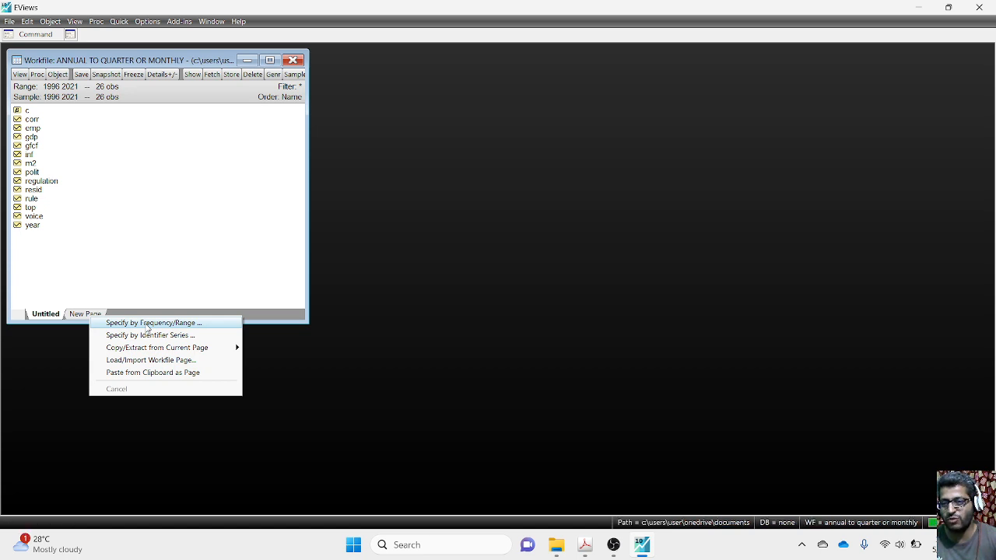
left_click(147, 327)
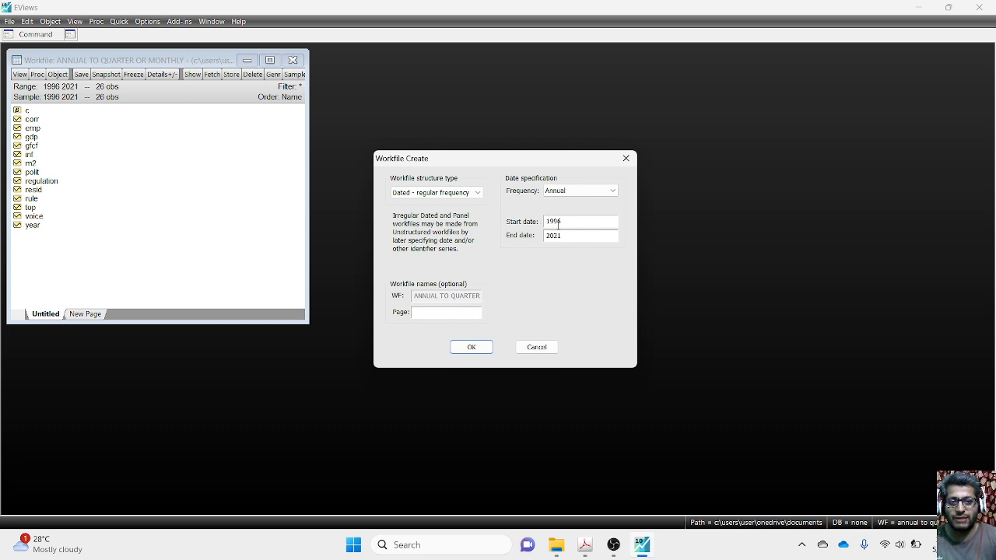
left_click_drag(565, 221, 542, 221)
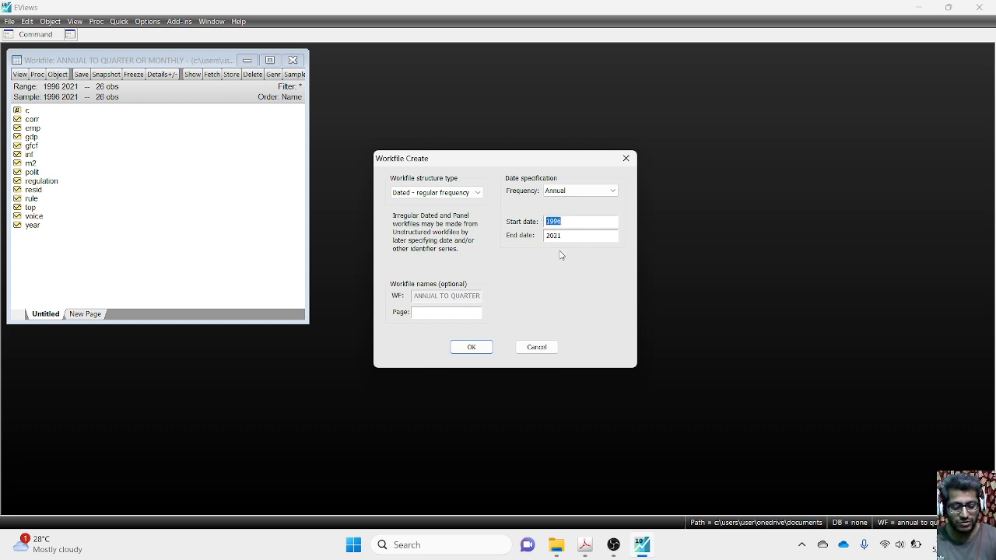
type("1")
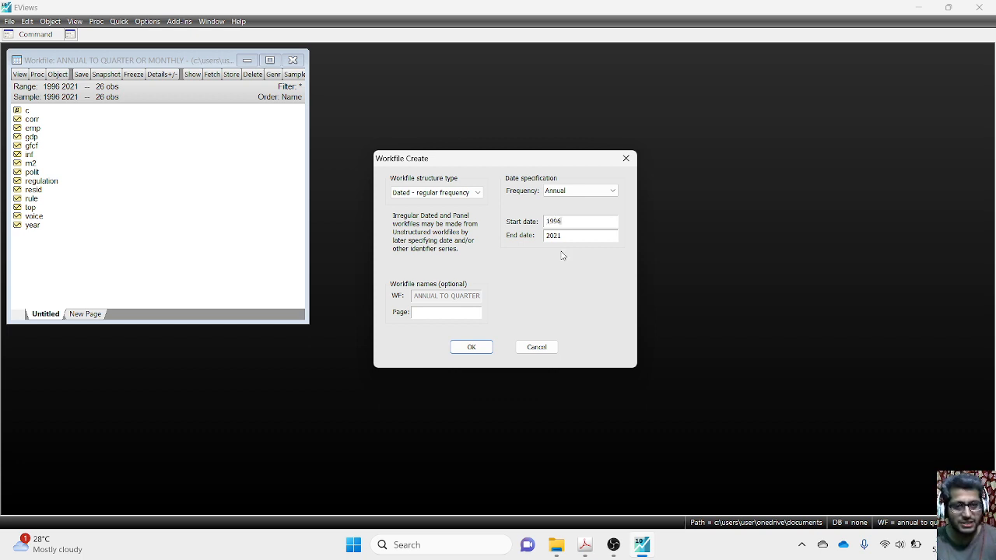
double_click(542, 235)
type("2")
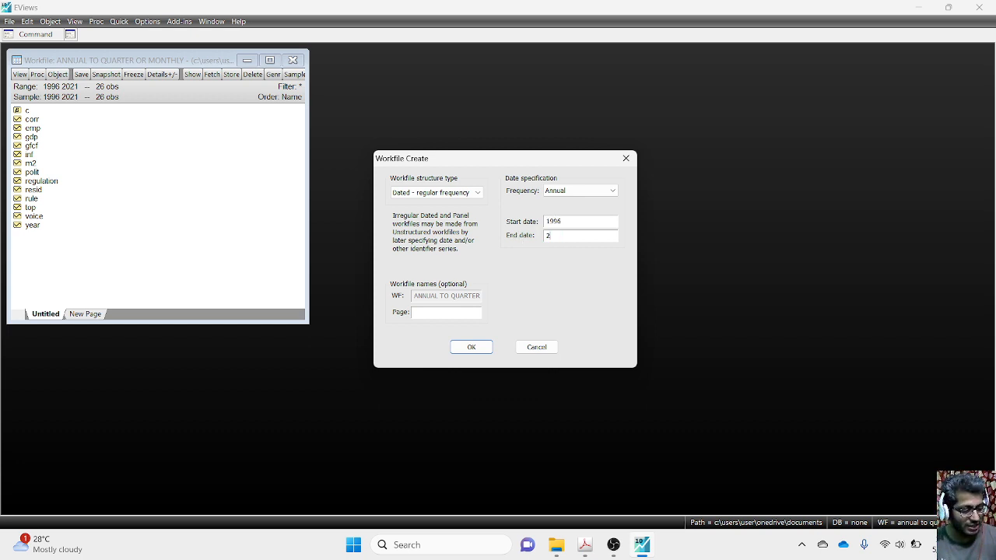
left_click(555, 193)
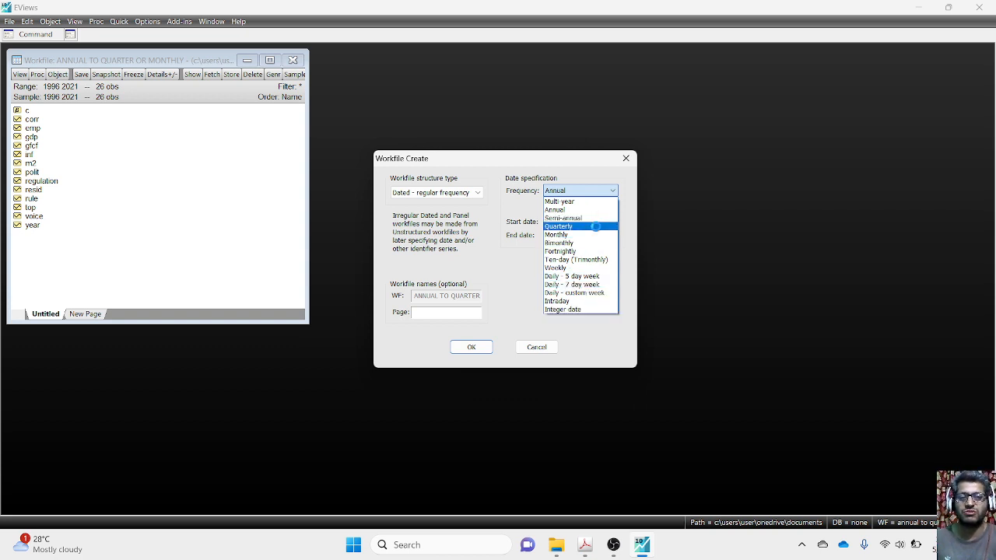
left_click(593, 226)
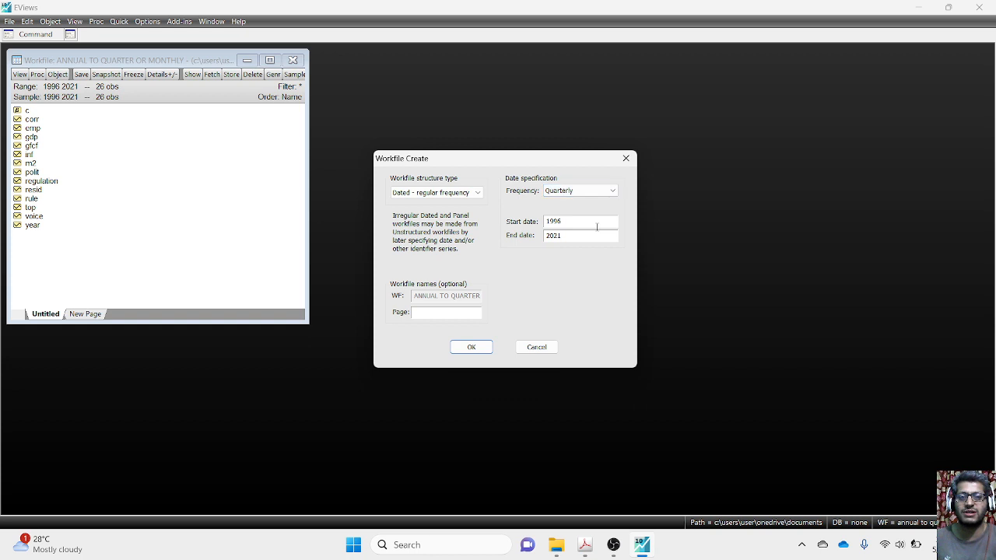
left_click(472, 348)
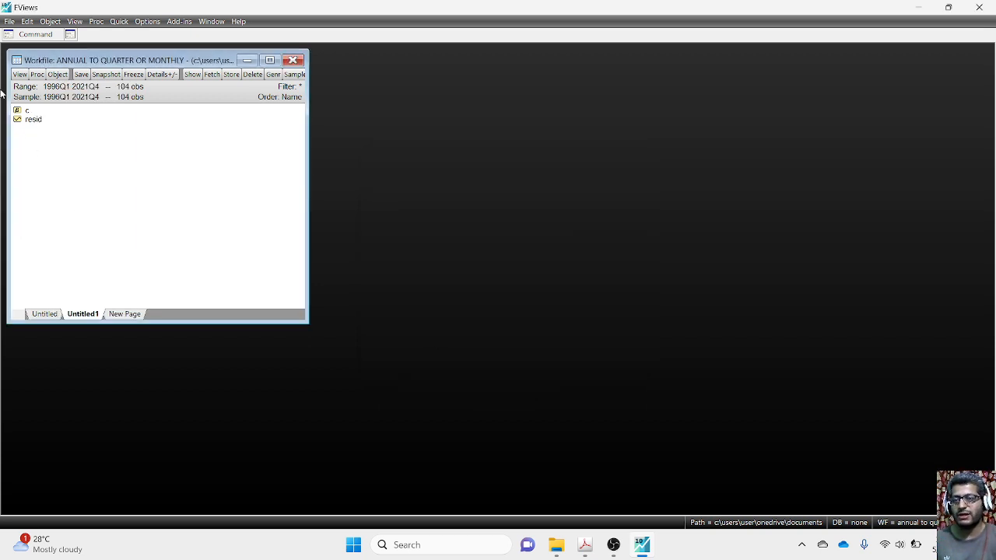
Step: Try to rename the new workfile page Untitled1 as Quarterly
right_click(91, 316)
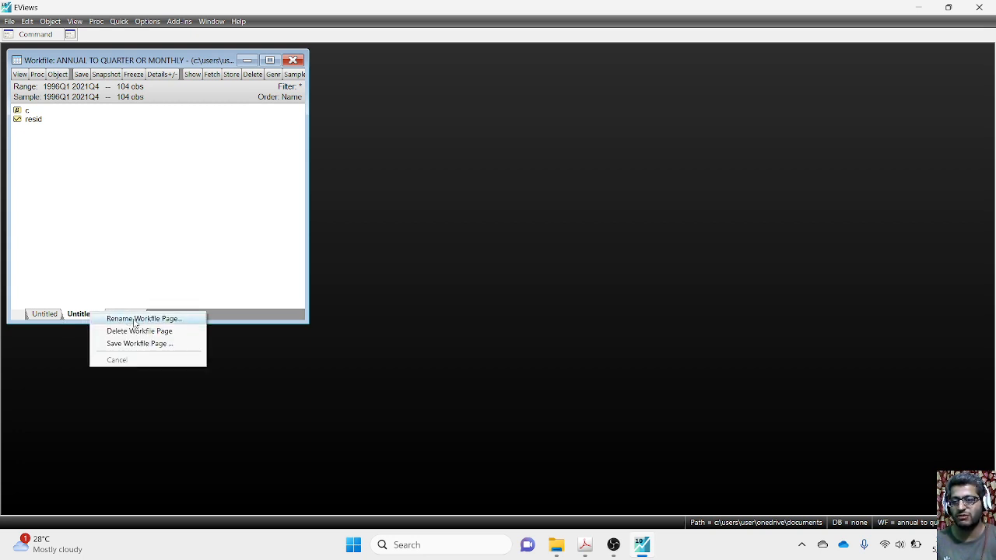
left_click(82, 309)
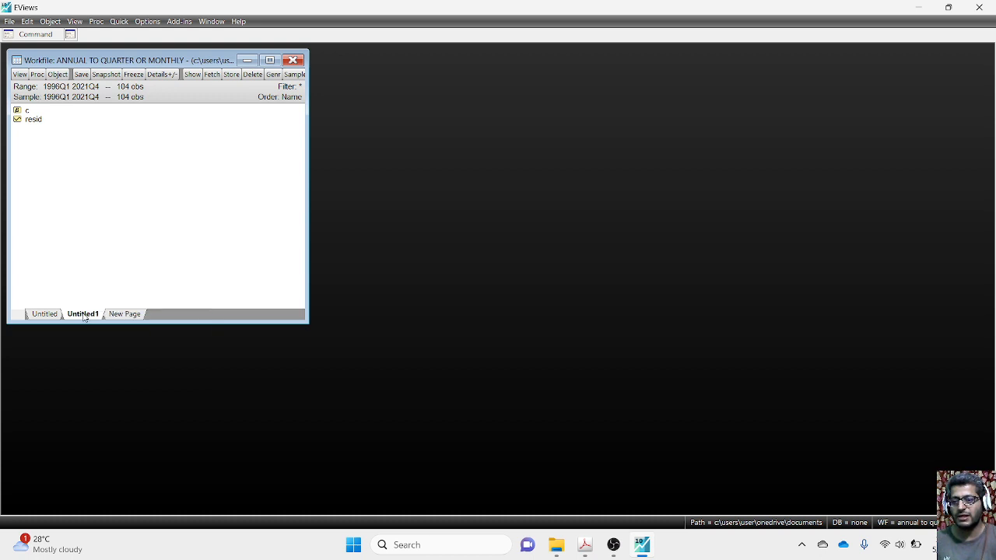
right_click(84, 313)
left_click(126, 320)
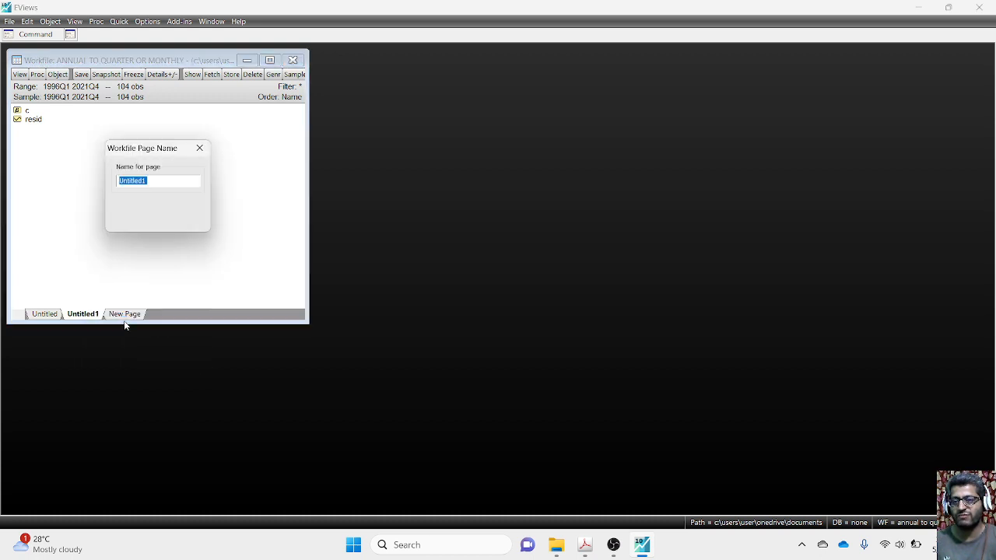
type("Quarterly")
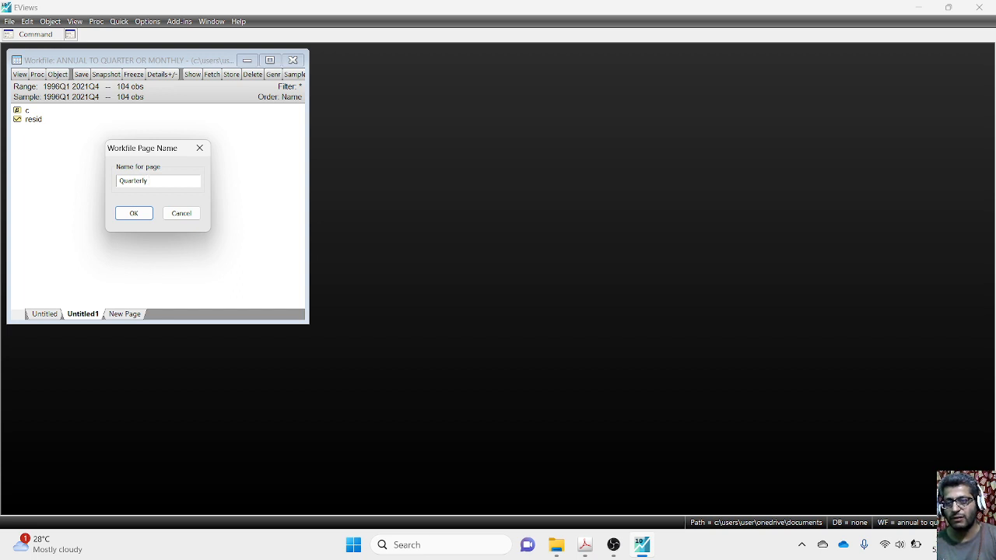
left_click(132, 215)
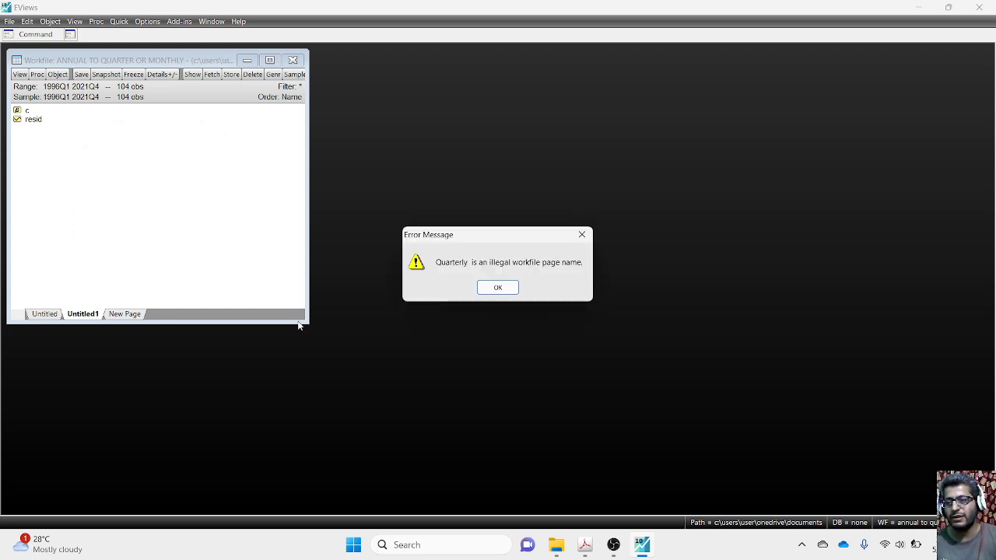
left_click(507, 287)
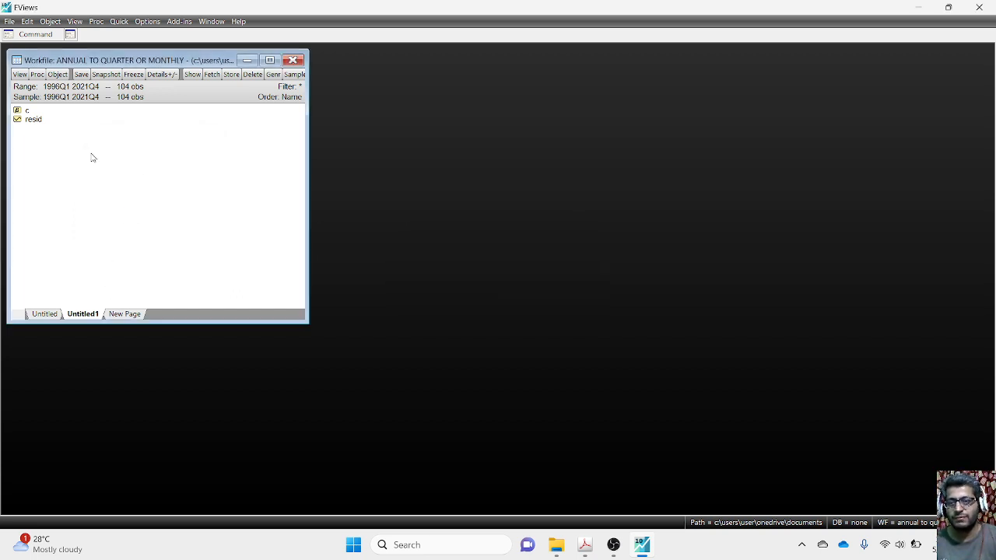
Step: Rename the quarterly-frequency workfile page Untitled1 as "Quarterly"
right_click(87, 314)
left_click(128, 318)
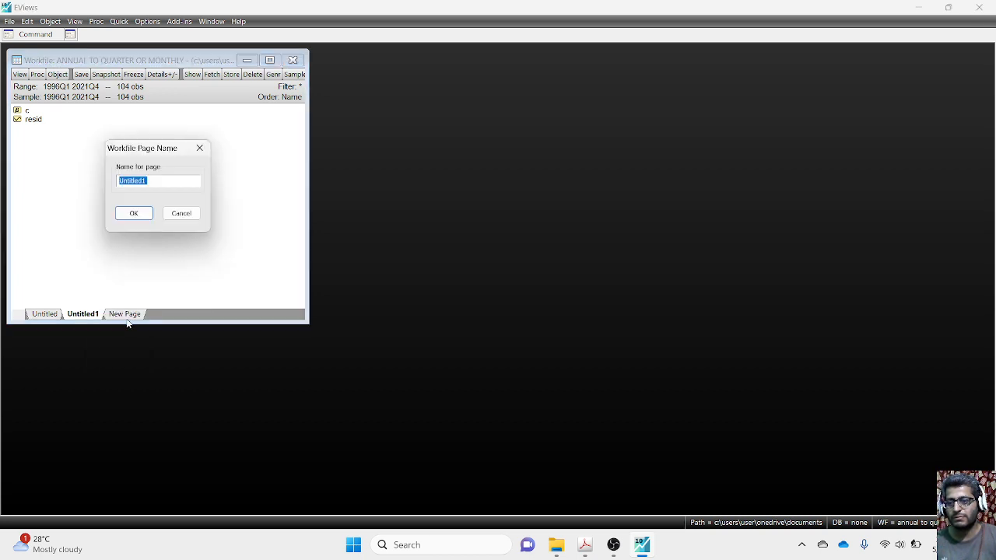
type("Quarterly")
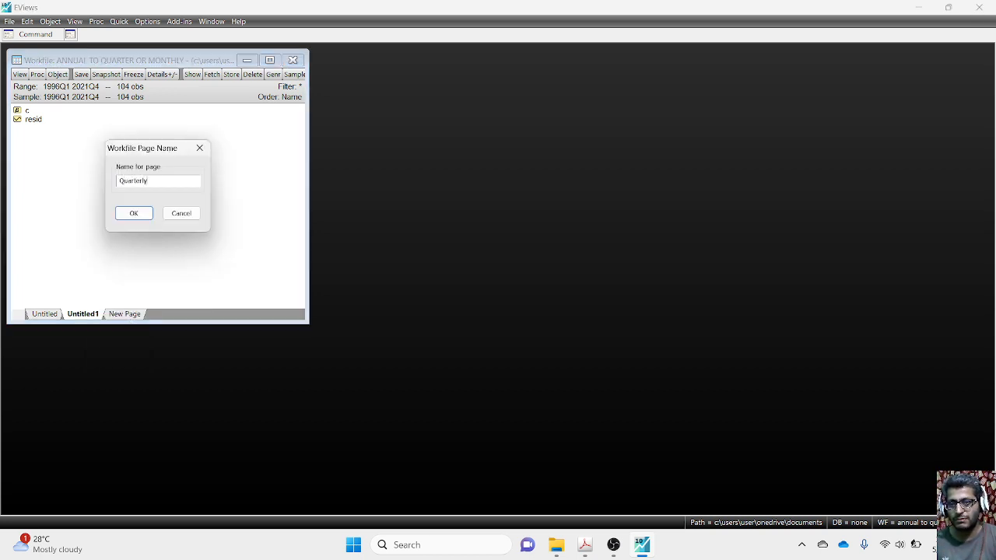
left_click(133, 214)
Step: Rename the original workfile page holding the yearly series as "Annual"
left_click(41, 314)
right_click(39, 315)
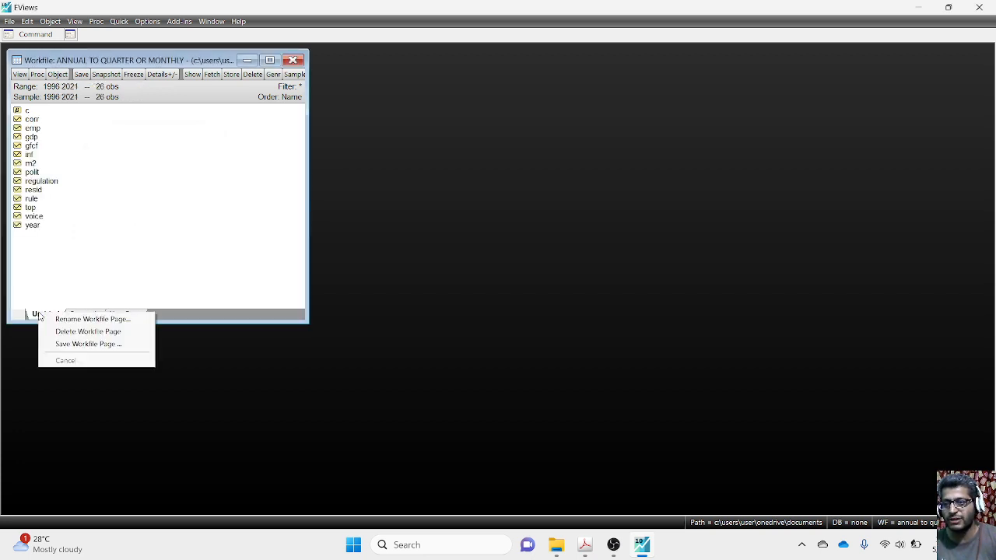
left_click(83, 320)
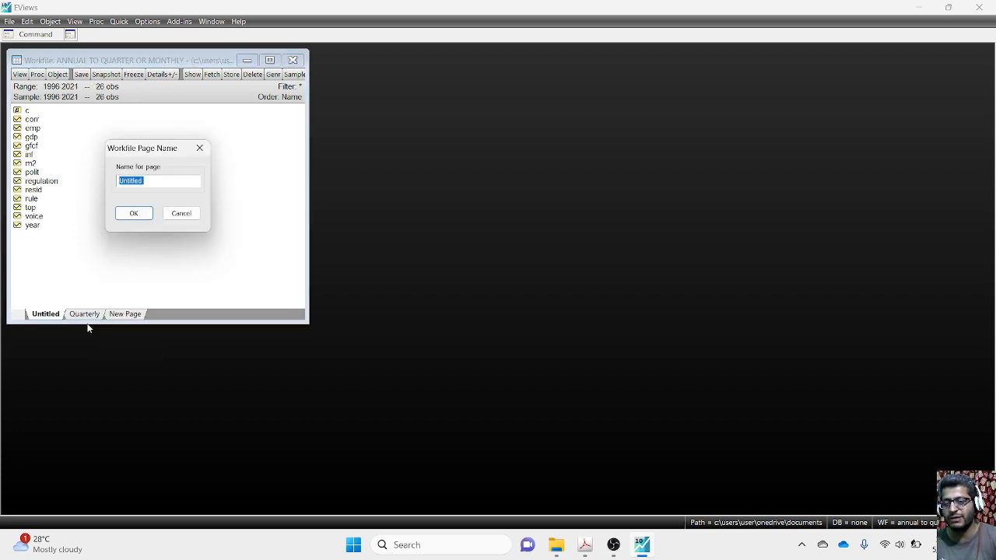
type("ann")
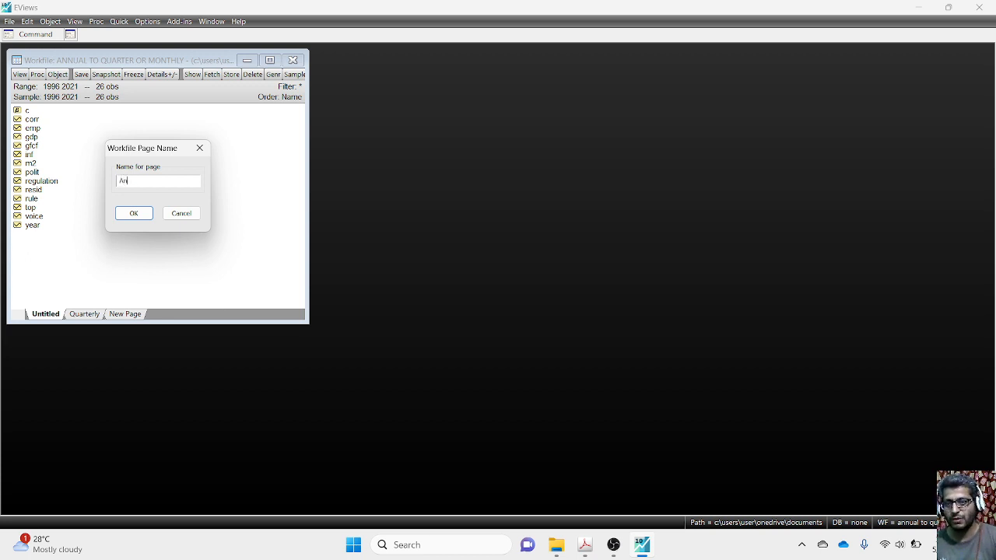
left_click(133, 213)
Step: Create another workfile page by frequency and range, with Monthly frequency from 1996 to 2021
left_click(115, 315)
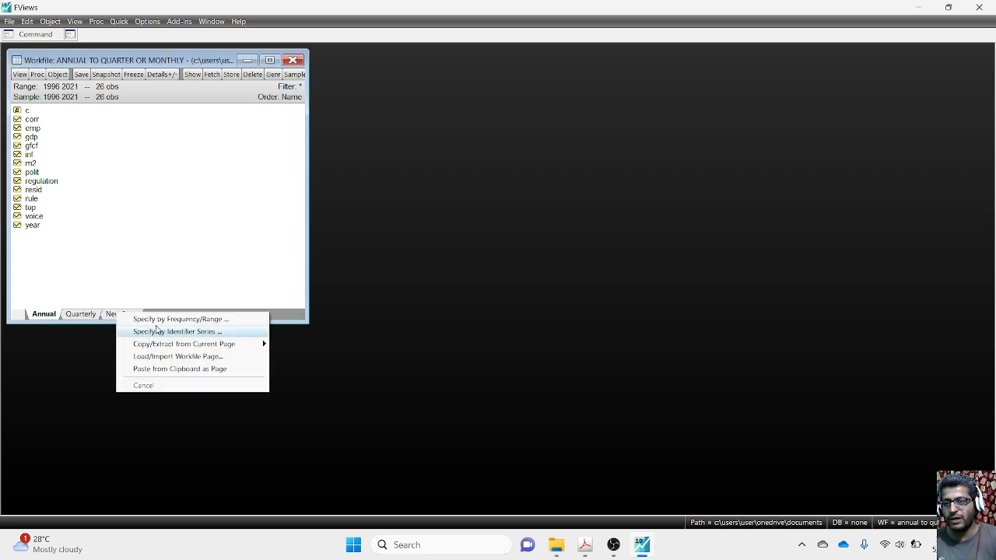
left_click(196, 319)
left_click(225, 117)
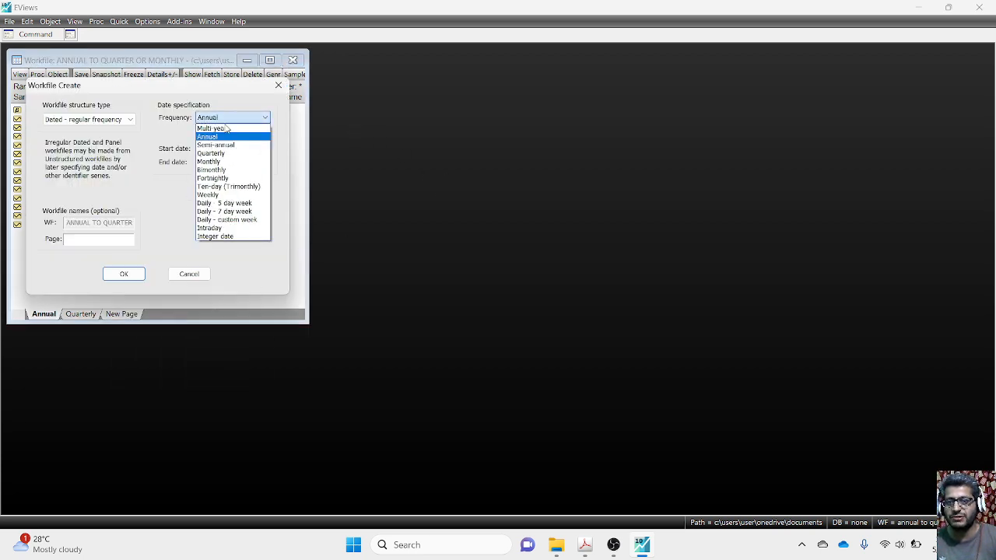
left_click(222, 161)
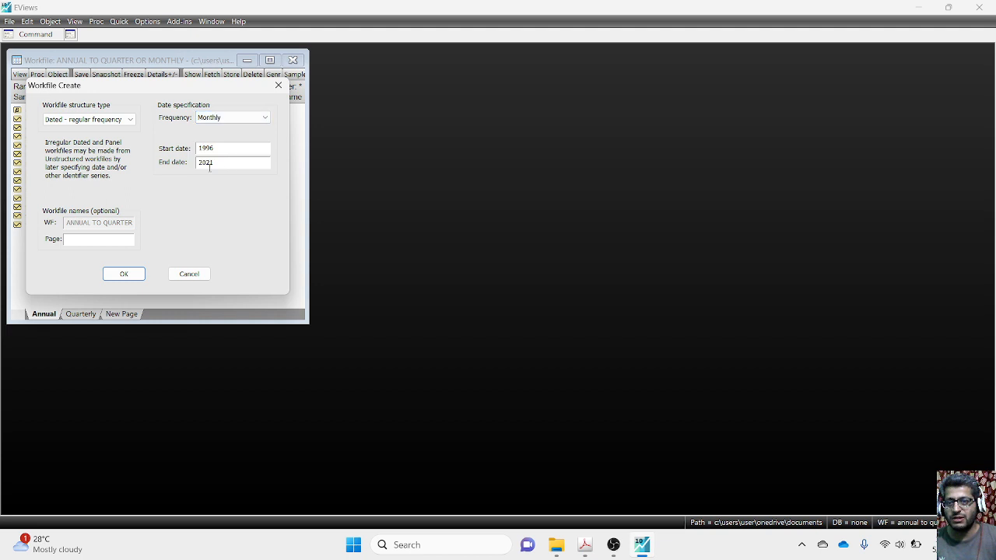
left_click(133, 274)
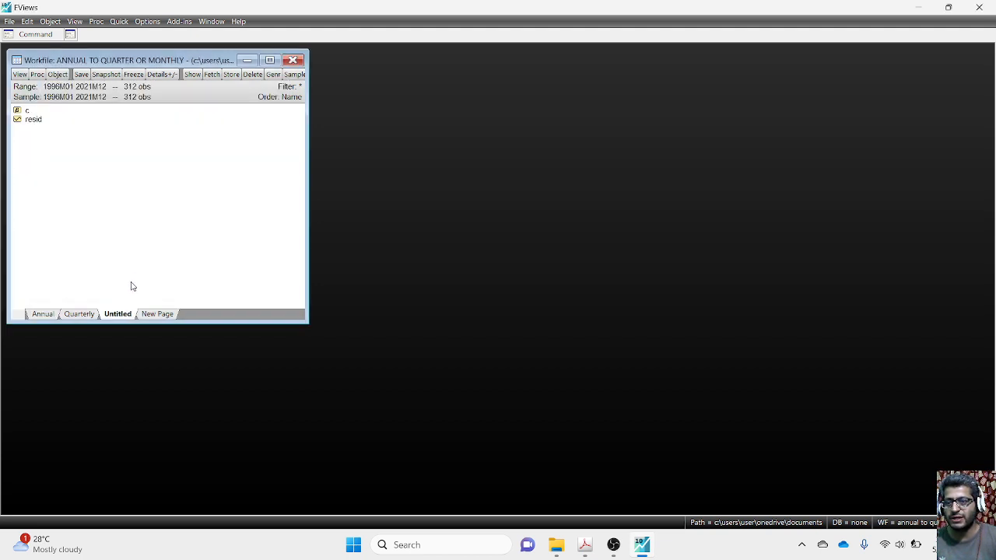
Step: Rename the new monthly-frequency page as "Monthly" and return to the Annual page
right_click(127, 316)
left_click(166, 322)
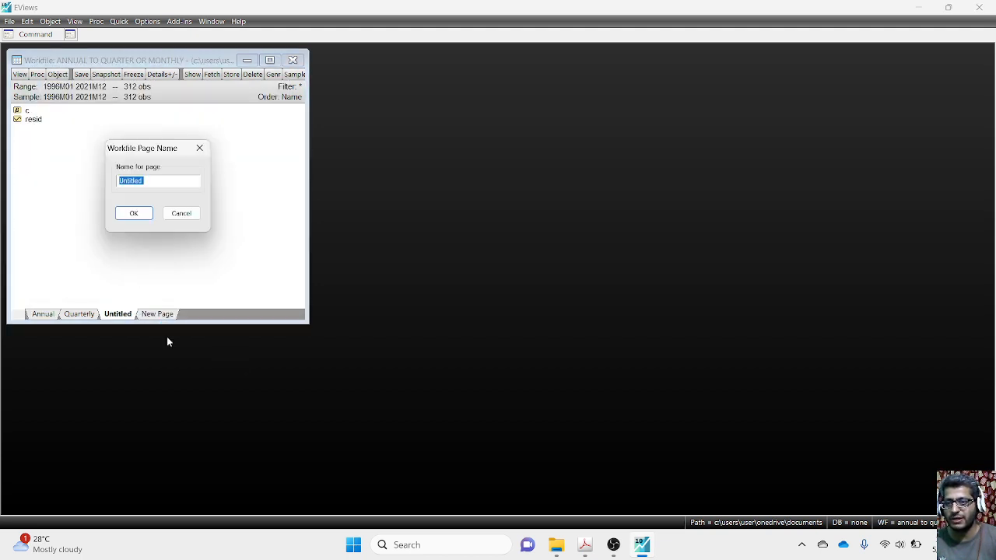
type("Monthly")
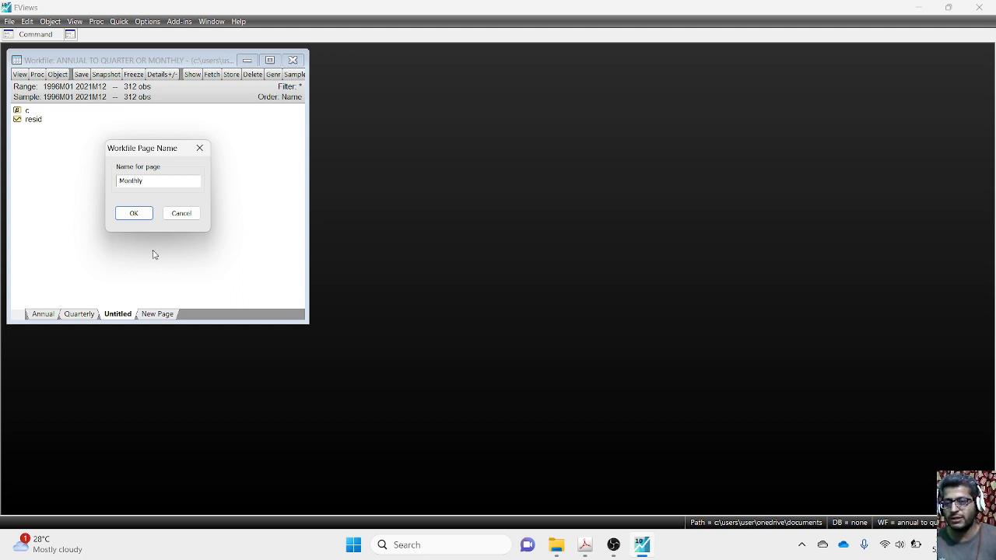
left_click(125, 214)
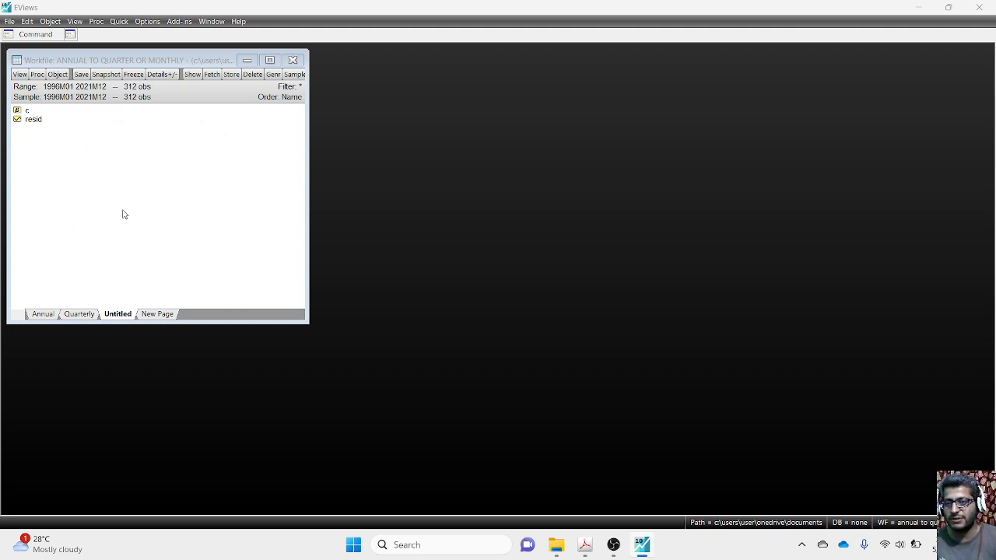
left_click(43, 313)
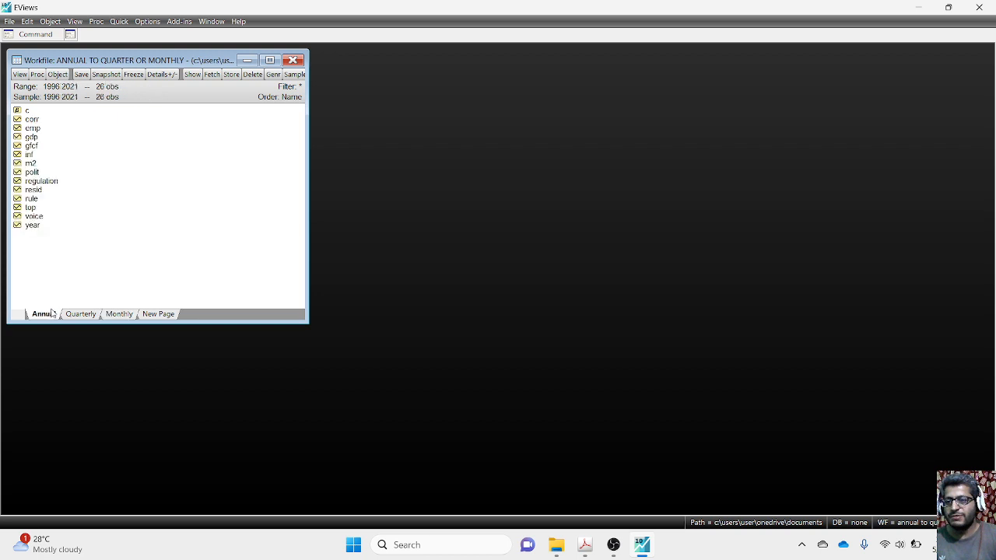
Step: Copy the annual gdp series and set up a special paste on the Quarterly page under the name gdpq
left_click(35, 139)
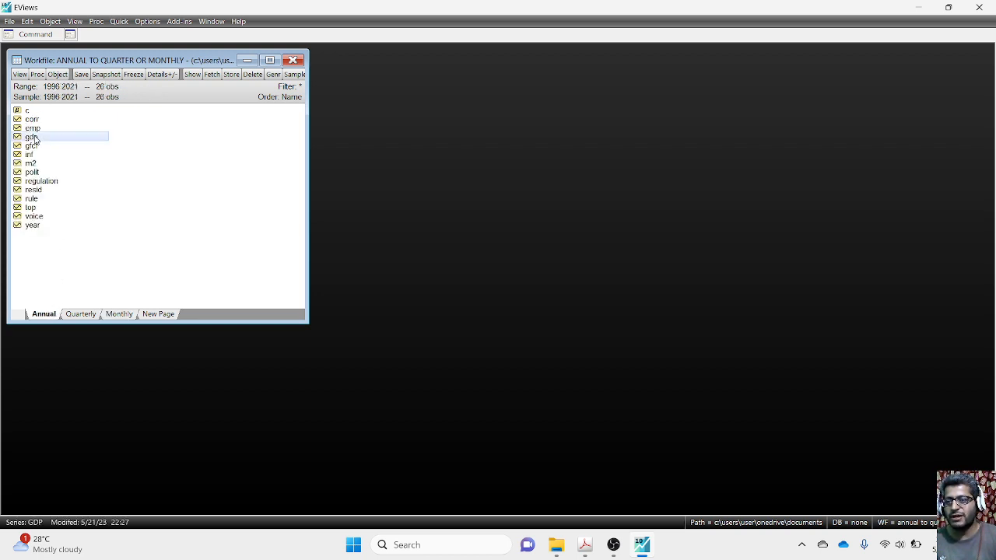
right_click(42, 138)
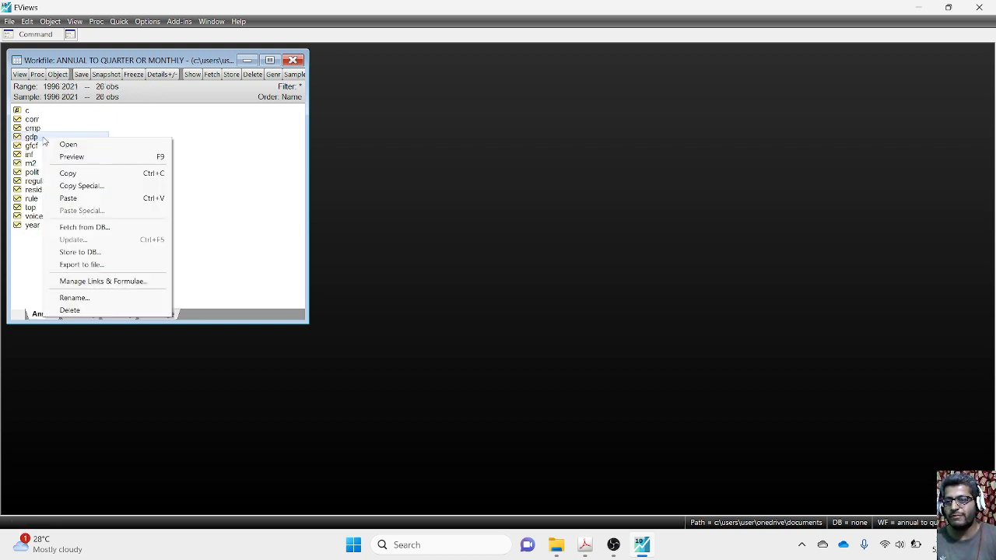
left_click(77, 175)
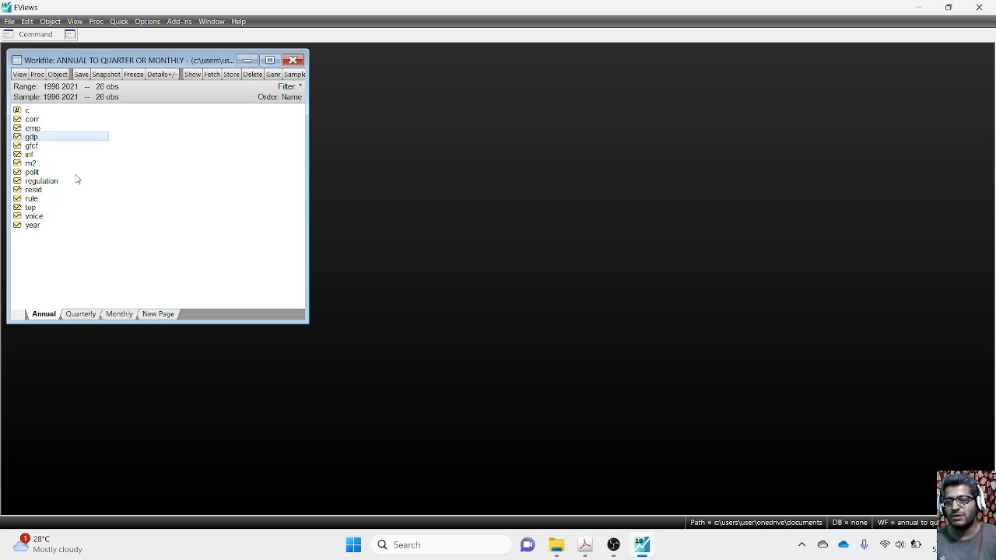
left_click(81, 314)
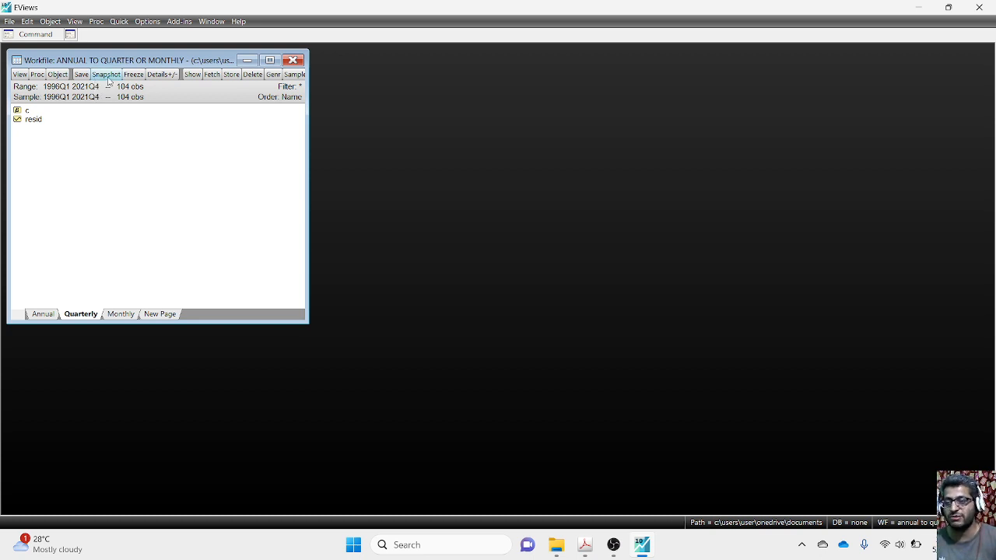
right_click(70, 146)
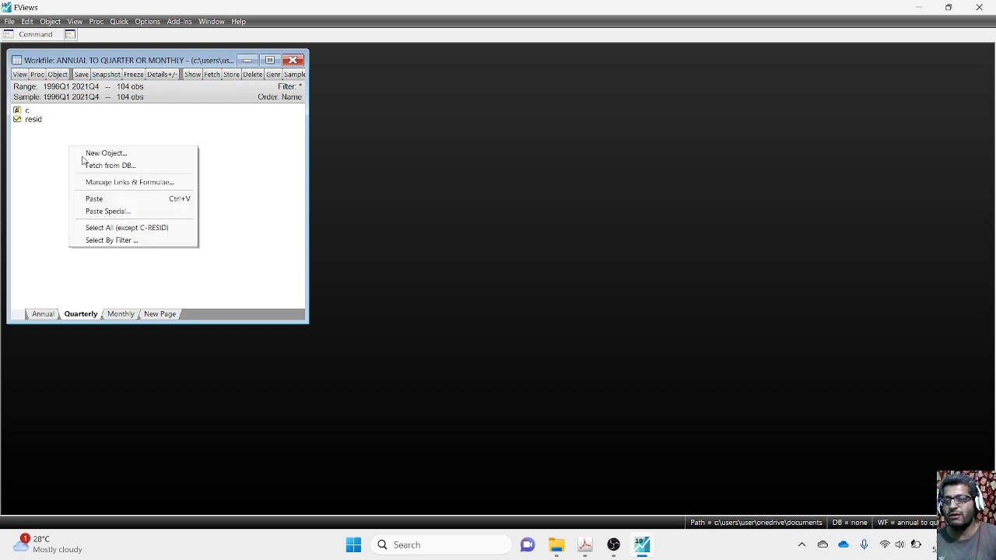
left_click(114, 215)
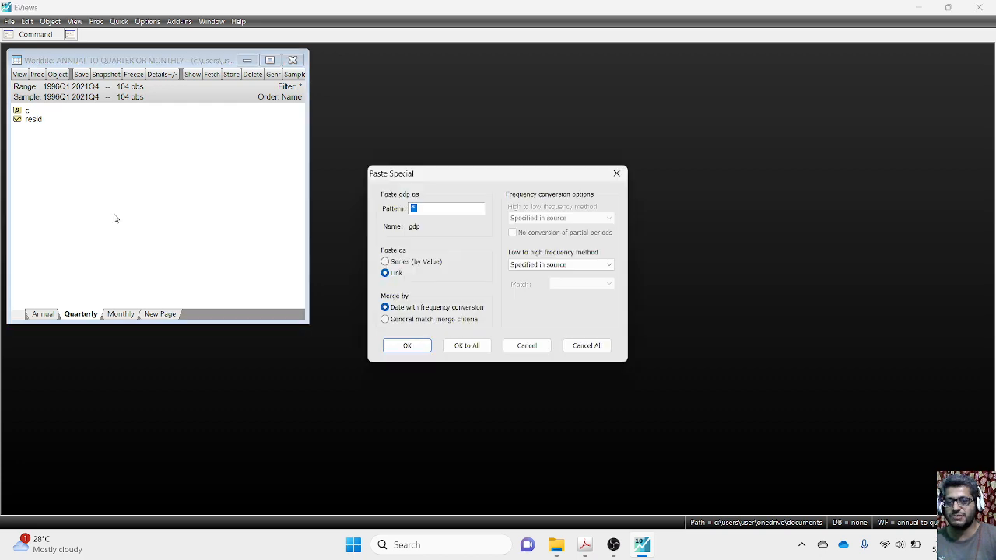
left_click_drag(424, 177, 235, 200)
left_click(259, 201)
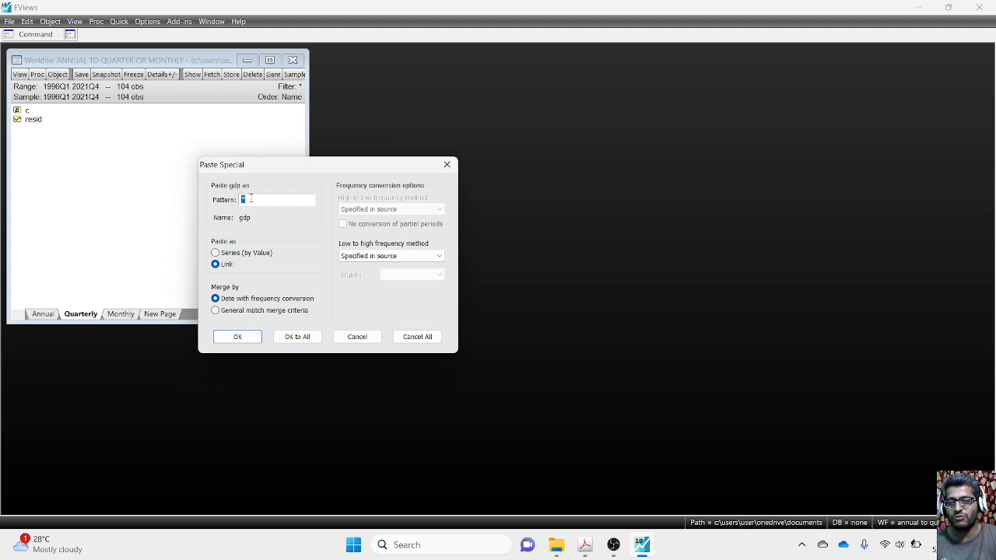
type("gdpq")
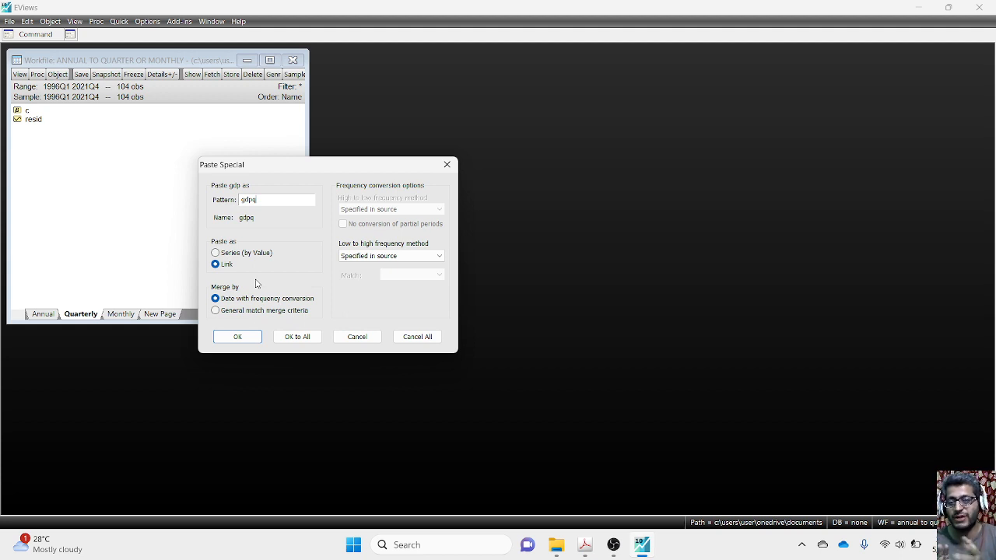
Step: Set gdpq's low to high frequency method to Quadratic with Sum matching and paste it as a link
left_click(395, 256)
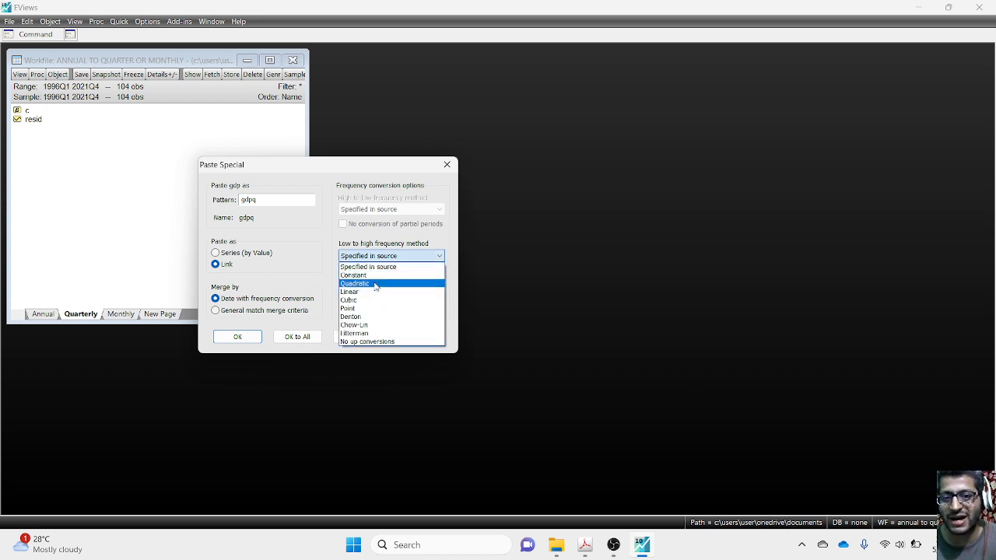
left_click(376, 285)
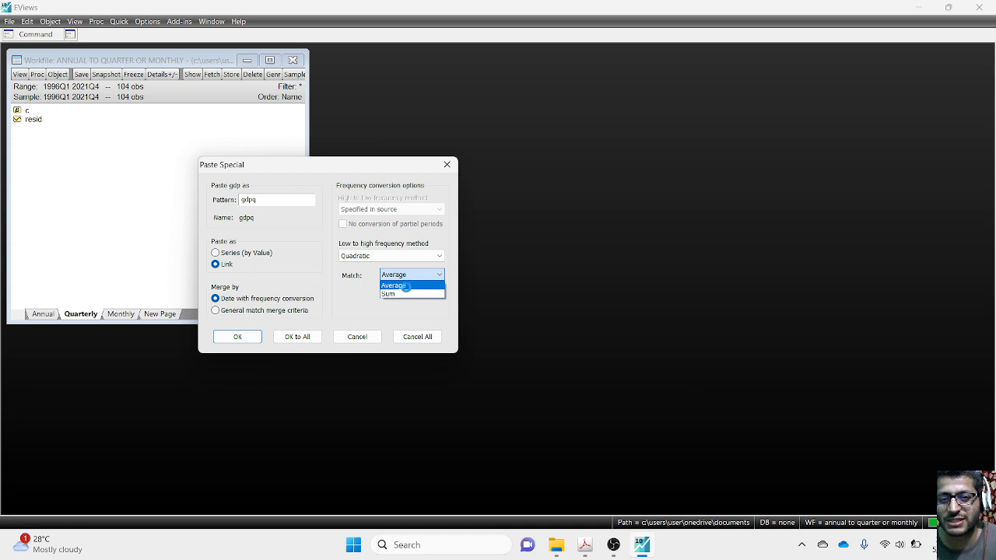
left_click(405, 294)
left_click(402, 278)
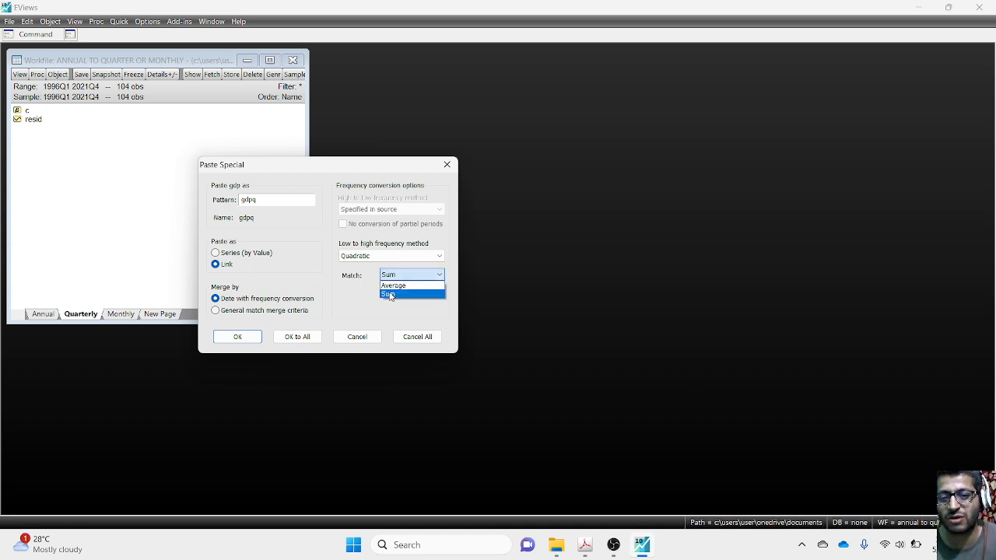
left_click(390, 294)
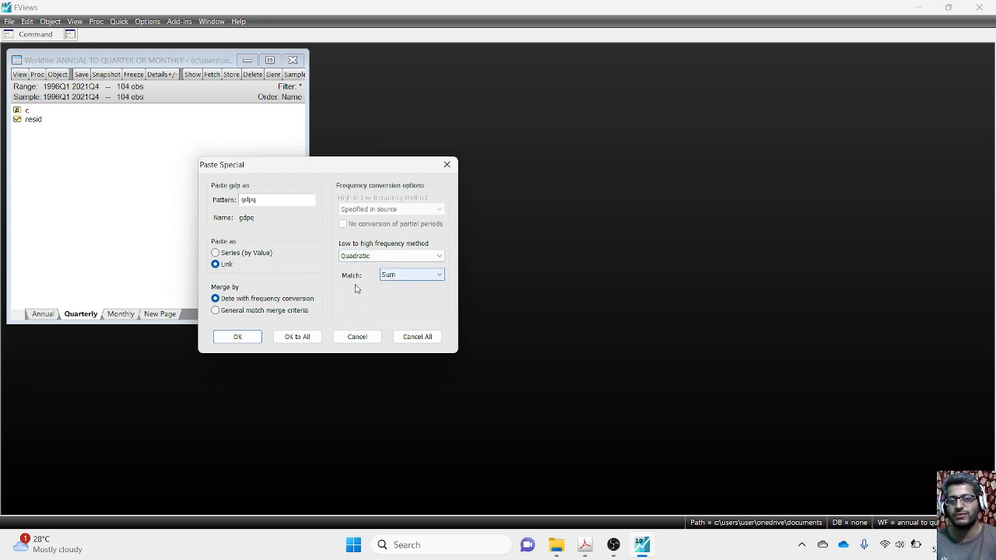
left_click(297, 337)
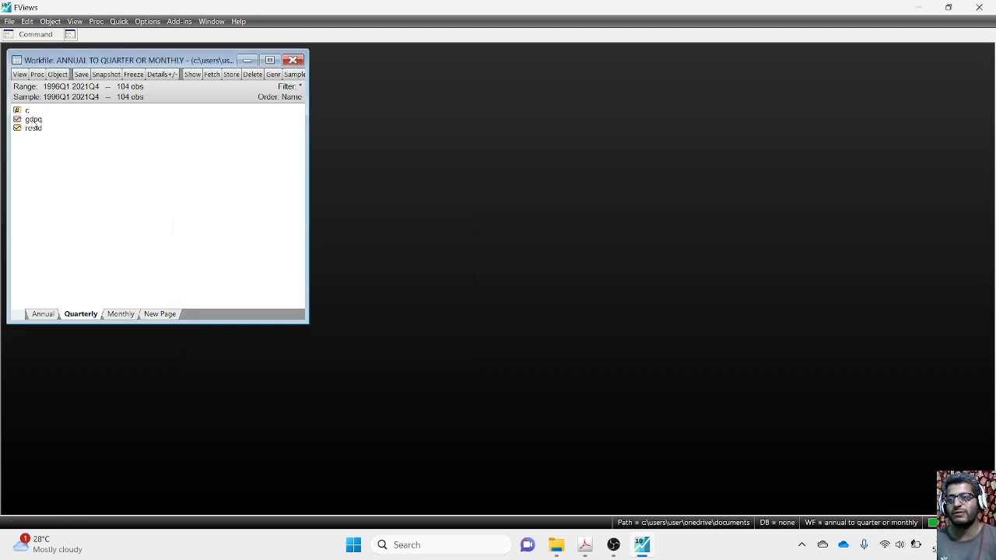
Step: Open gdpq, examine its quarterly values from 1996Q1 to 2021Q4, and close the series
double_click(34, 122)
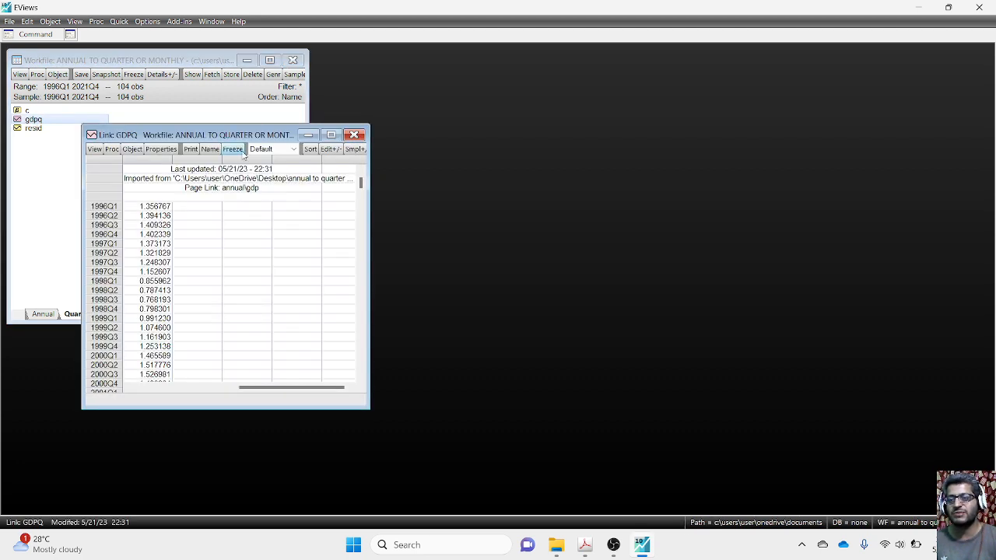
left_click_drag(117, 207, 140, 262)
scroll(163, 273, "down", 20)
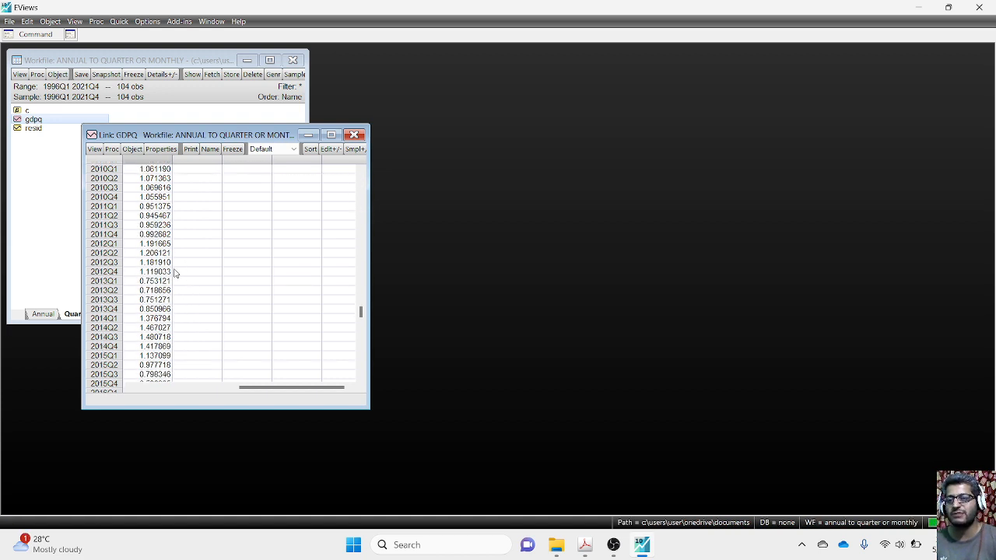
left_click_drag(105, 374, 119, 345)
left_click(155, 355)
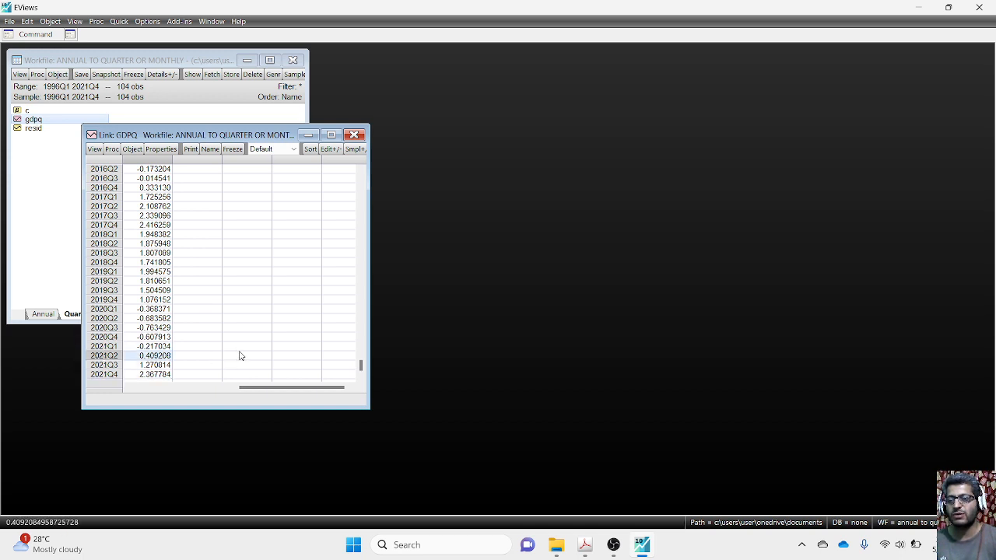
scroll(258, 316, "up", 20)
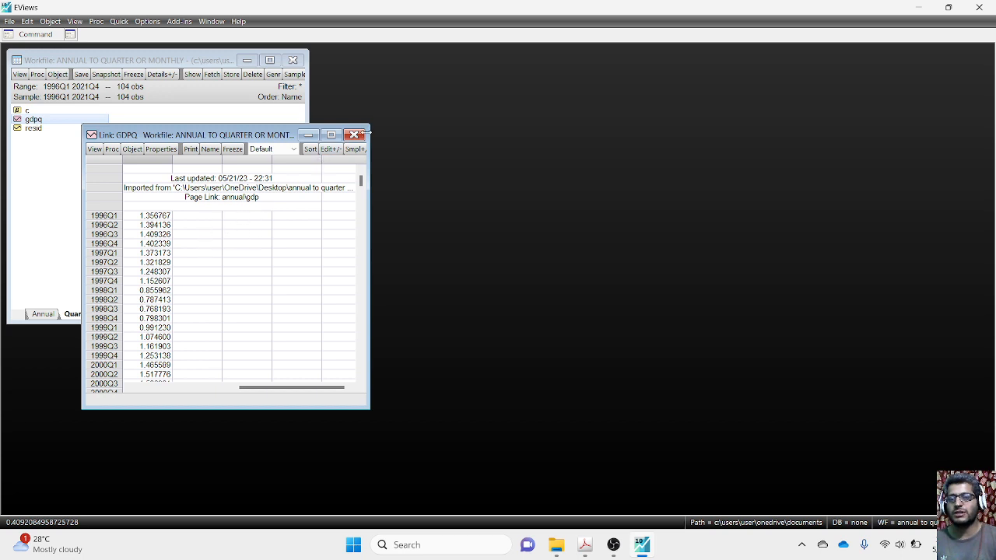
left_click(359, 135)
left_click(203, 157)
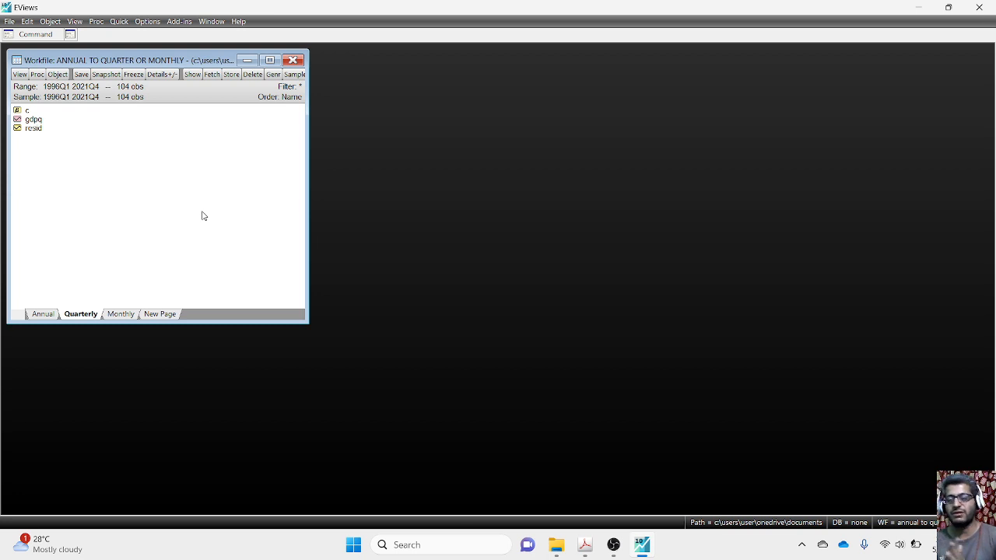
Step: Copy the annual top series and set up a special paste on the Quarterly page under the name topq
left_click(44, 314)
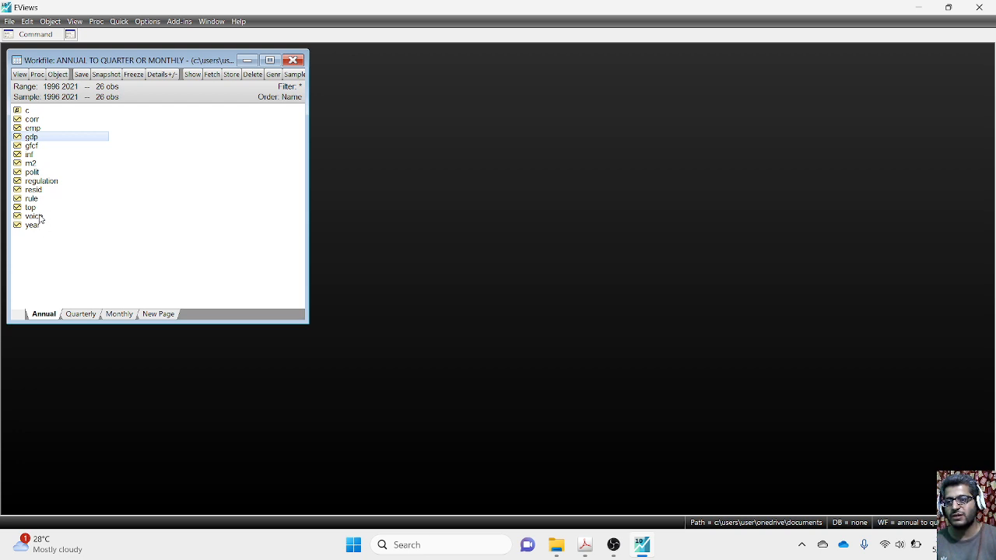
right_click(38, 208)
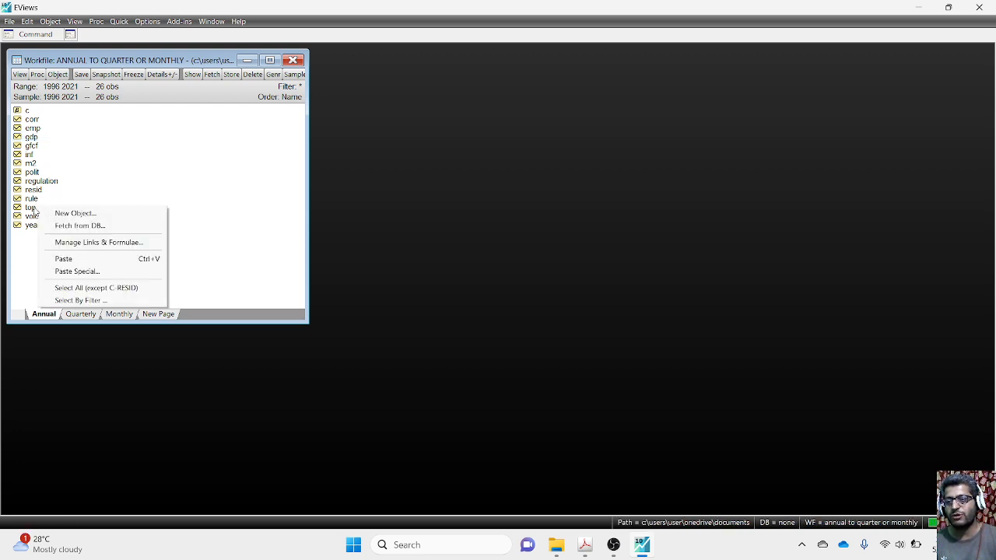
left_click(39, 208)
right_click(43, 208)
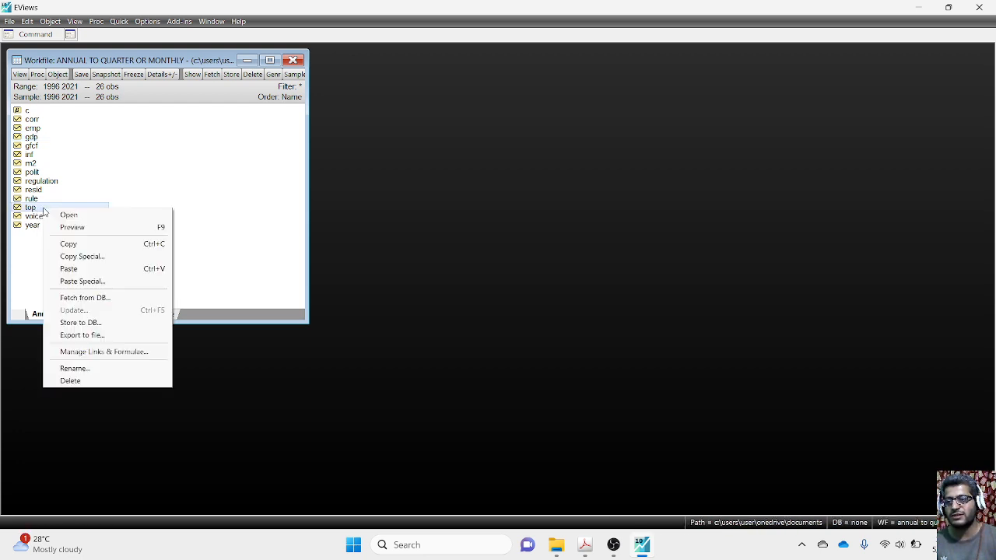
left_click(78, 245)
left_click(88, 315)
right_click(111, 164)
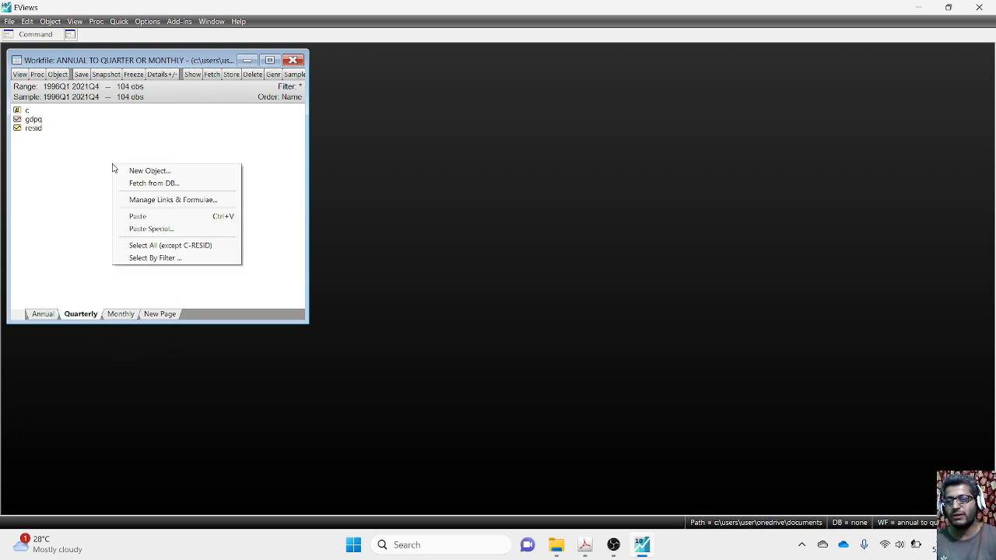
left_click(152, 228)
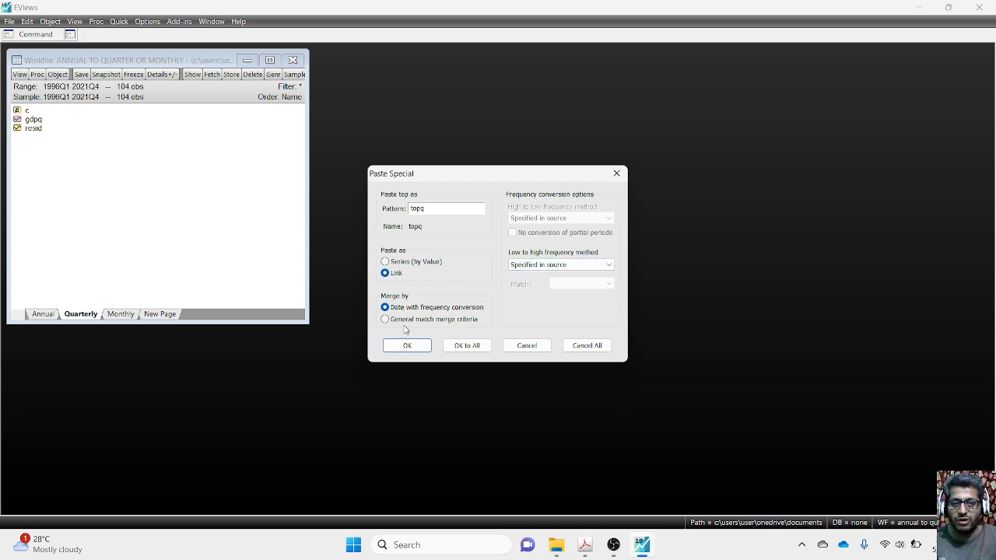
Step: Paste topq as a link using the Quadratic low to high frequency method with Sum matching
left_click(533, 266)
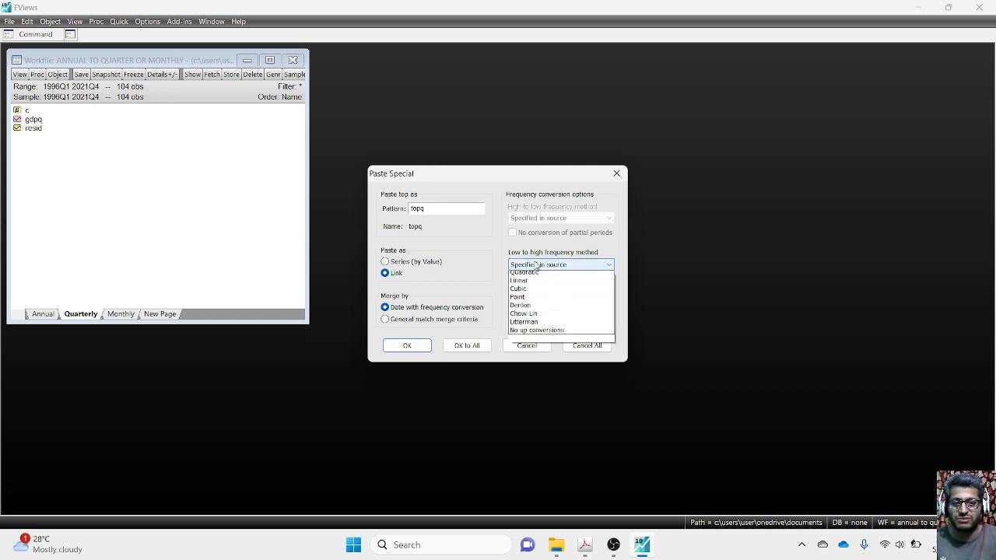
left_click(534, 292)
left_click(580, 283)
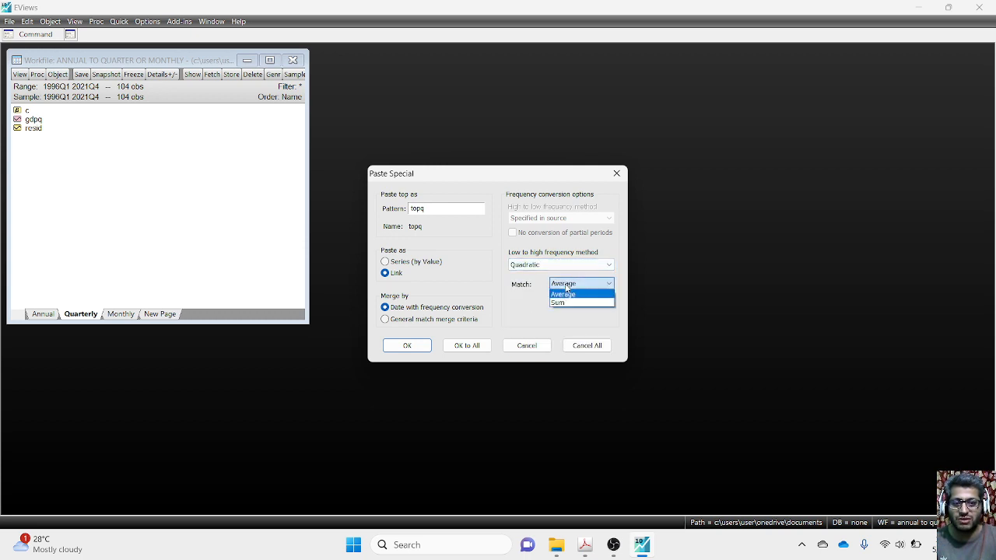
left_click(568, 308)
left_click(467, 345)
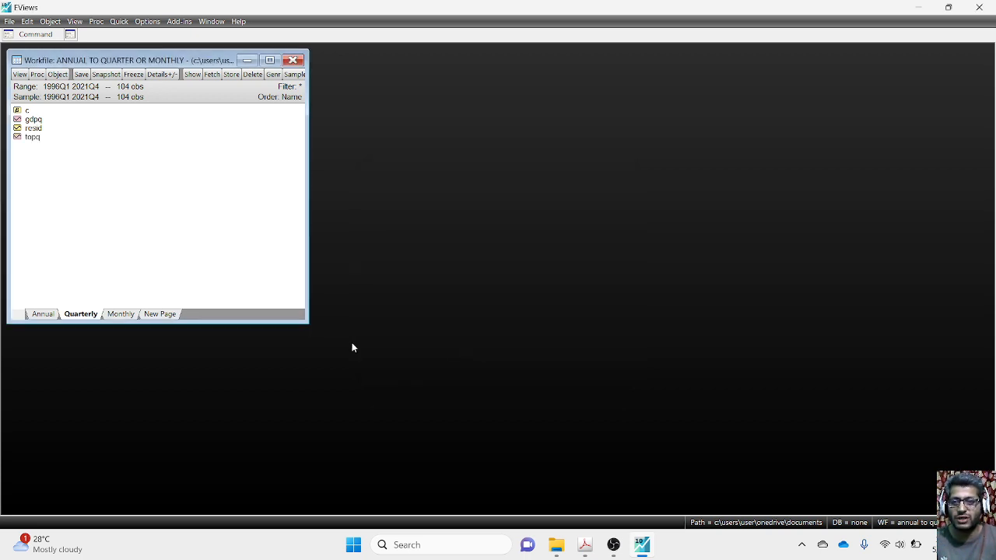
Step: Open topq, look through its quarterly values up to 2021Q4, and close the series
double_click(39, 137)
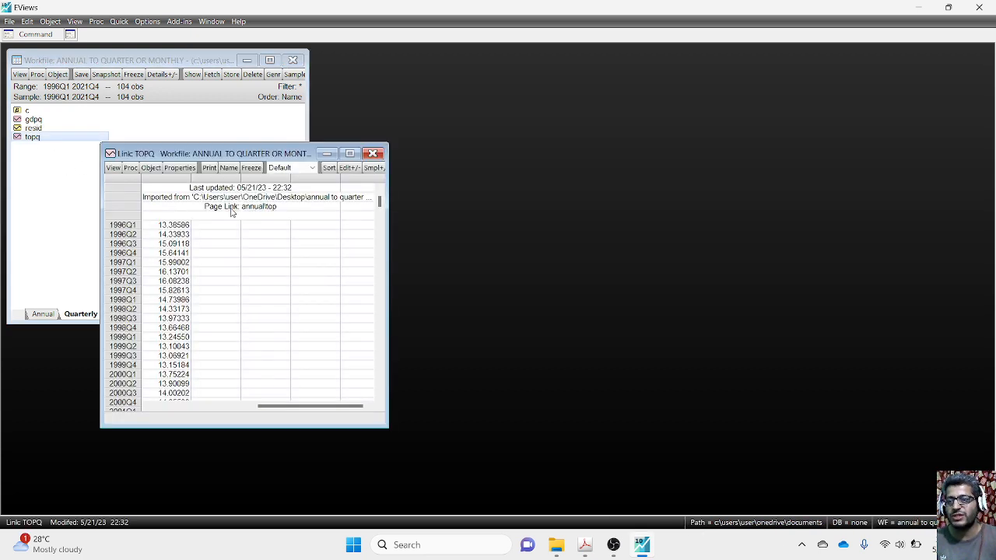
scroll(256, 323, "down", 20)
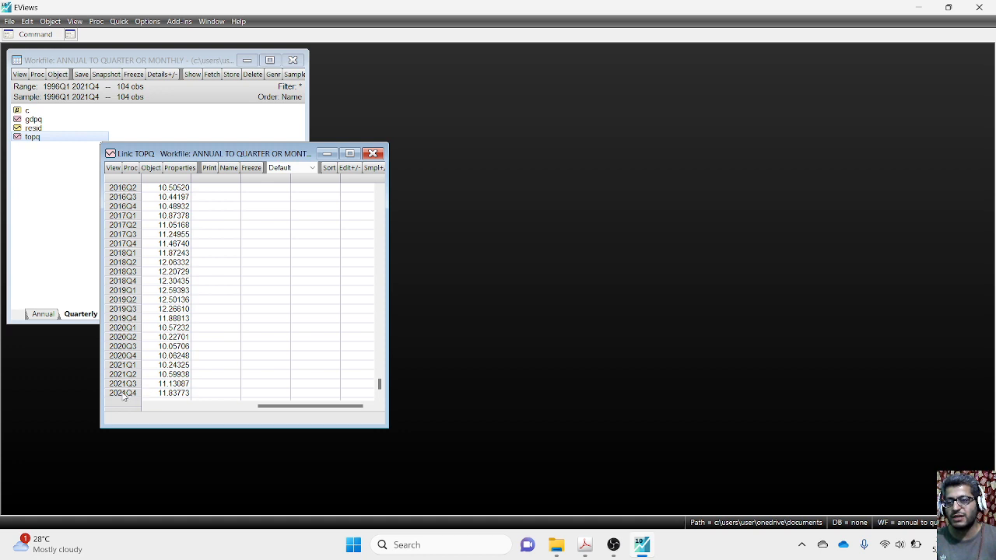
left_click_drag(124, 393, 139, 182)
scroll(161, 272, "up", 15)
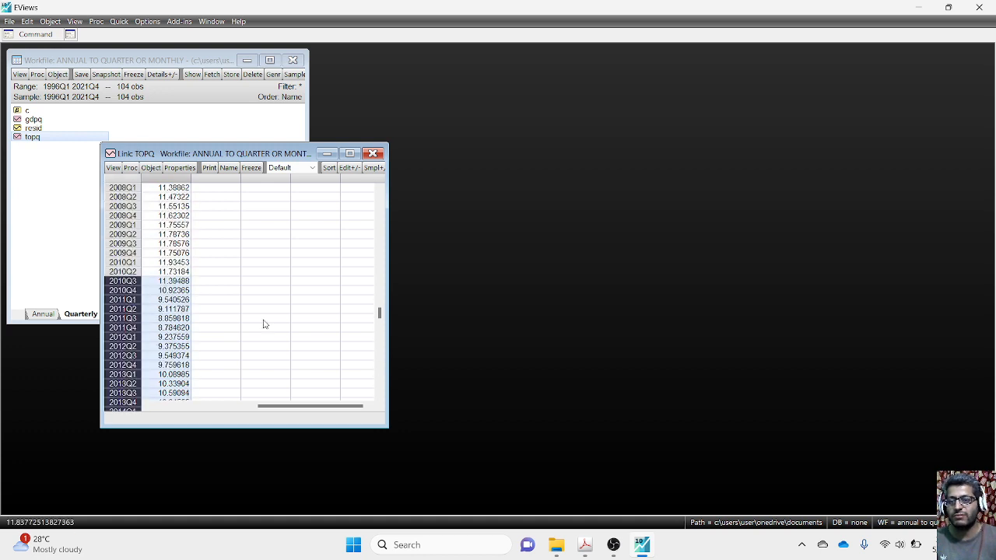
left_click(374, 154)
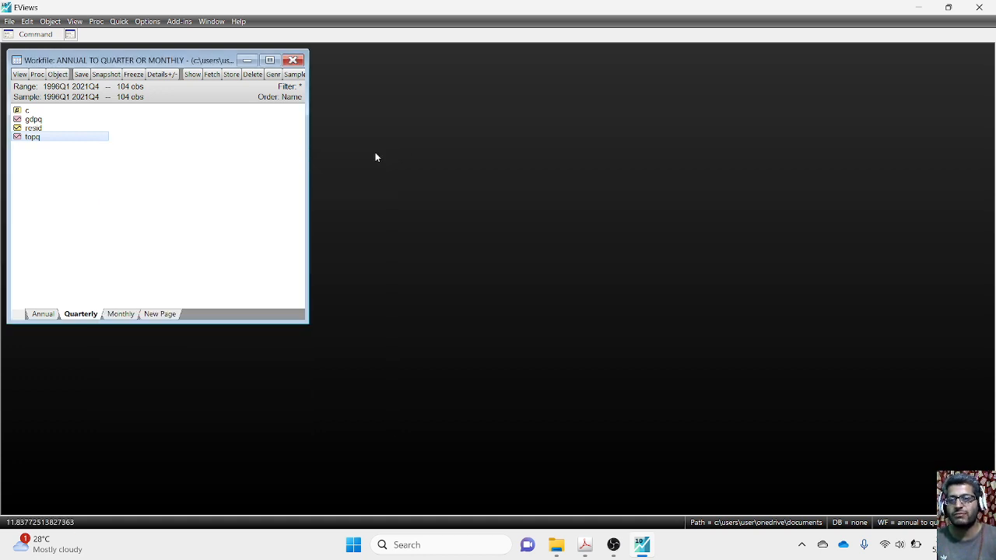
left_click(176, 204)
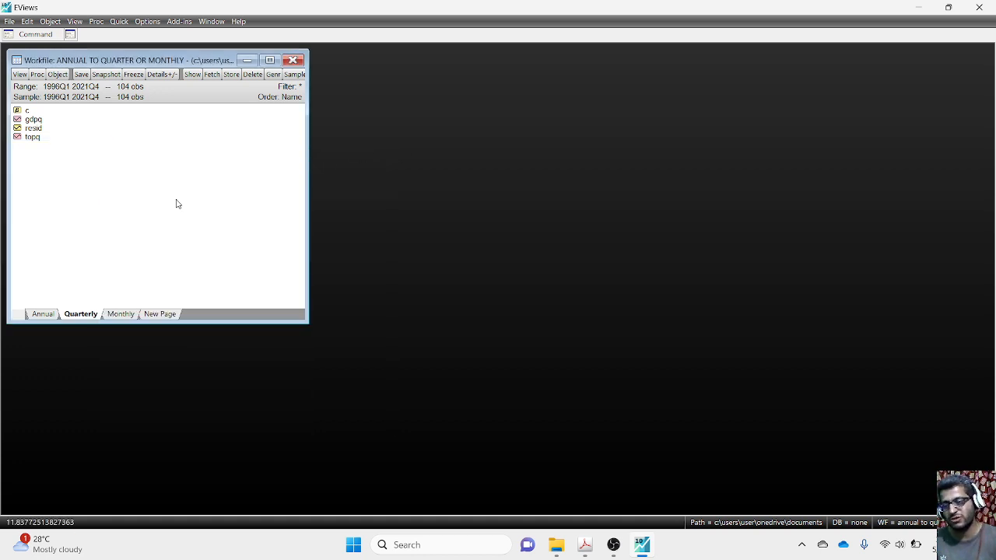
Step: Copy the annual emp series and set up a special paste on the Monthly page under the name empm
left_click(44, 314)
right_click(31, 130)
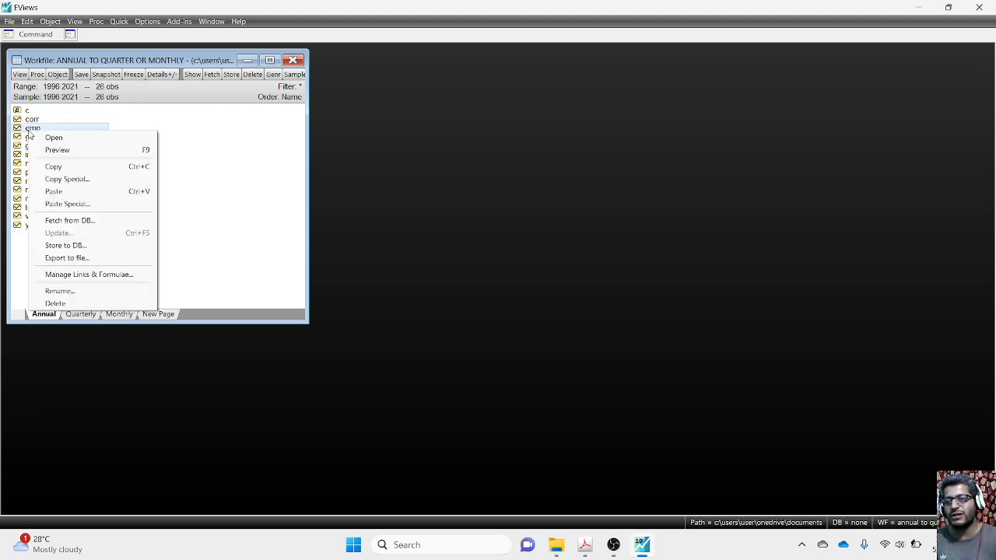
left_click(65, 168)
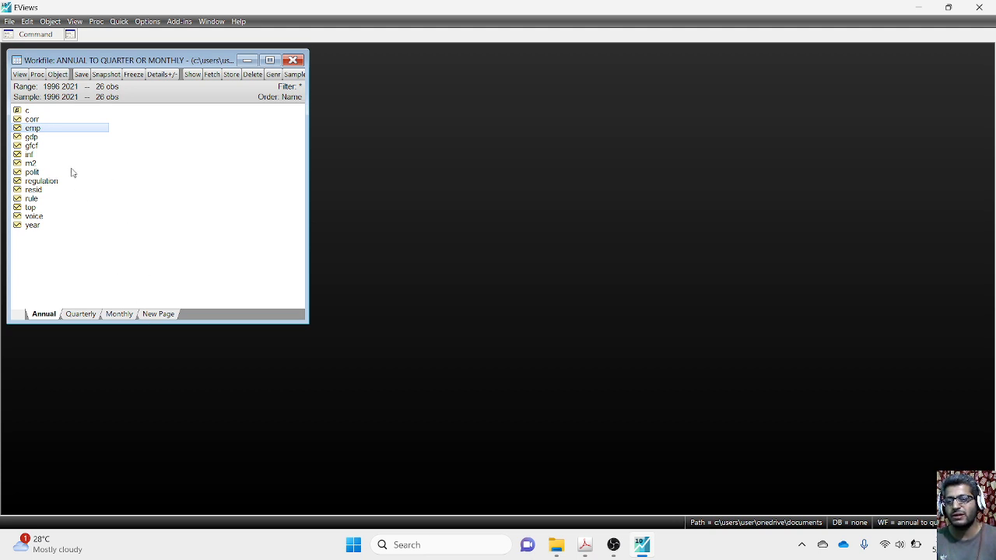
left_click(121, 314)
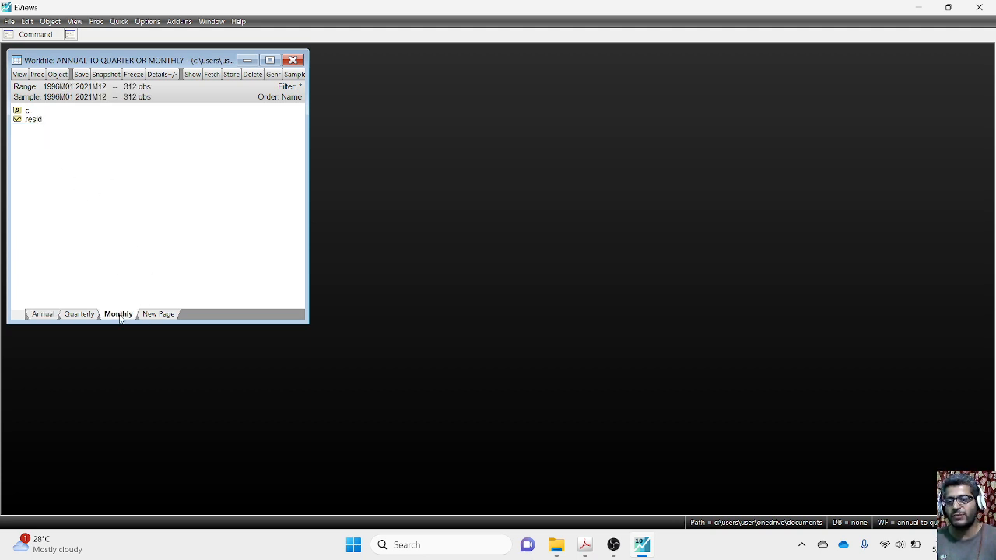
right_click(110, 209)
left_click(159, 270)
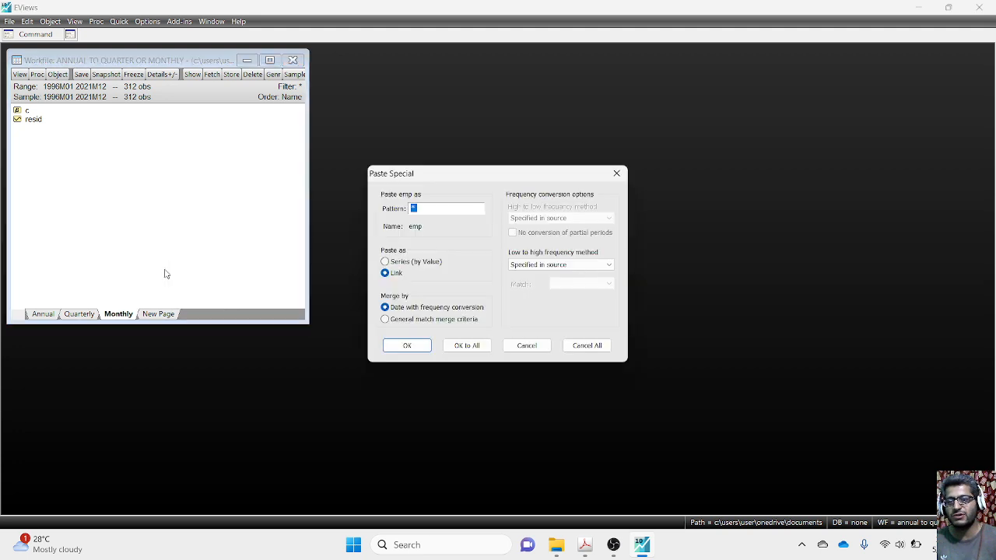
left_click(427, 209)
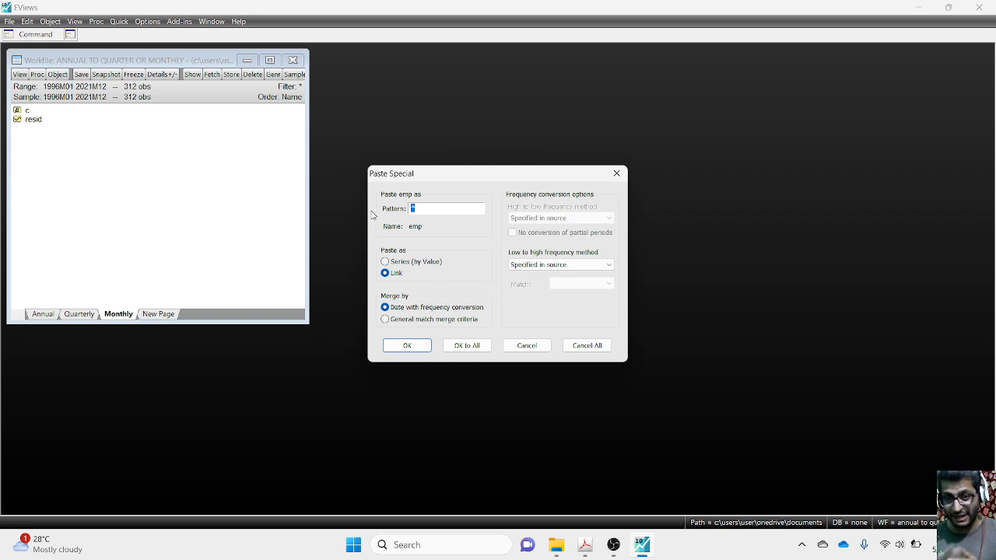
type("empm")
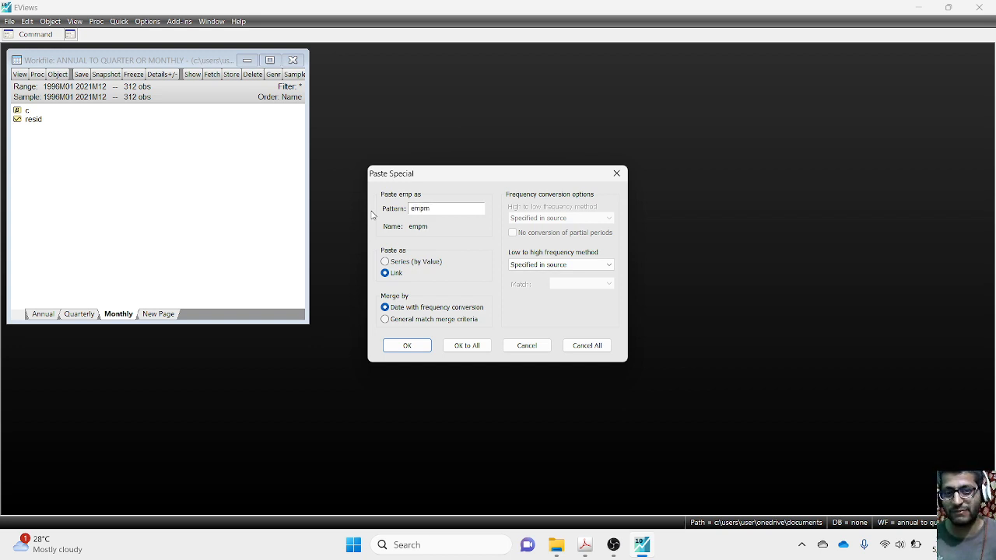
Step: Paste empm as a link using the Quadratic low to high frequency method with Sum matching
left_click(544, 266)
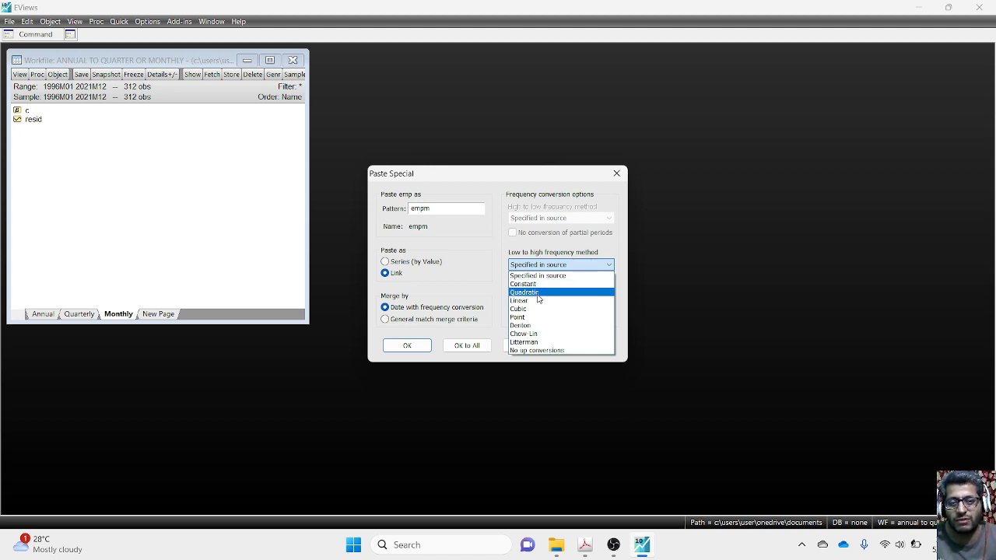
left_click(542, 292)
left_click(572, 284)
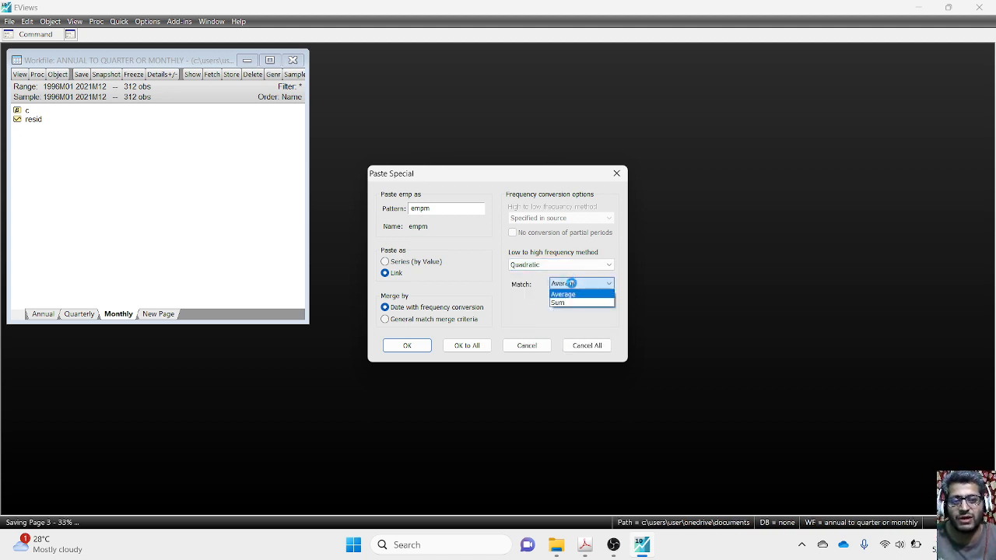
left_click(567, 300)
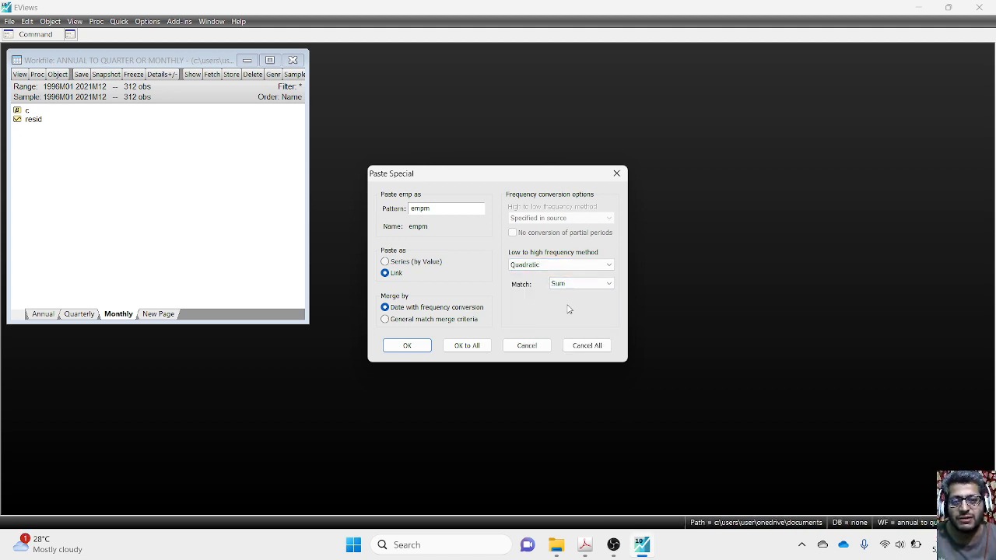
left_click(465, 345)
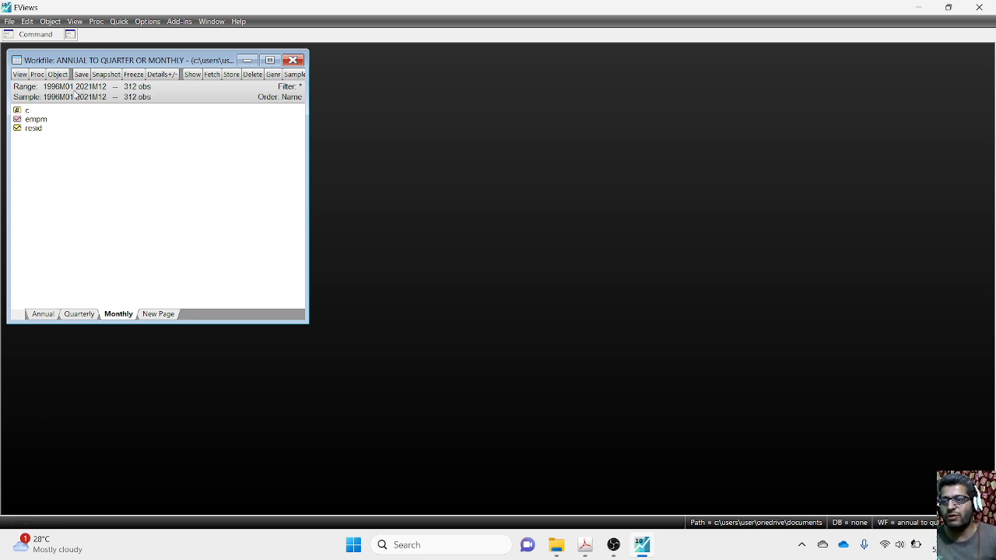
Step: Open empm, examine its monthly values for 1996 and the following years, and close the series
double_click(35, 122)
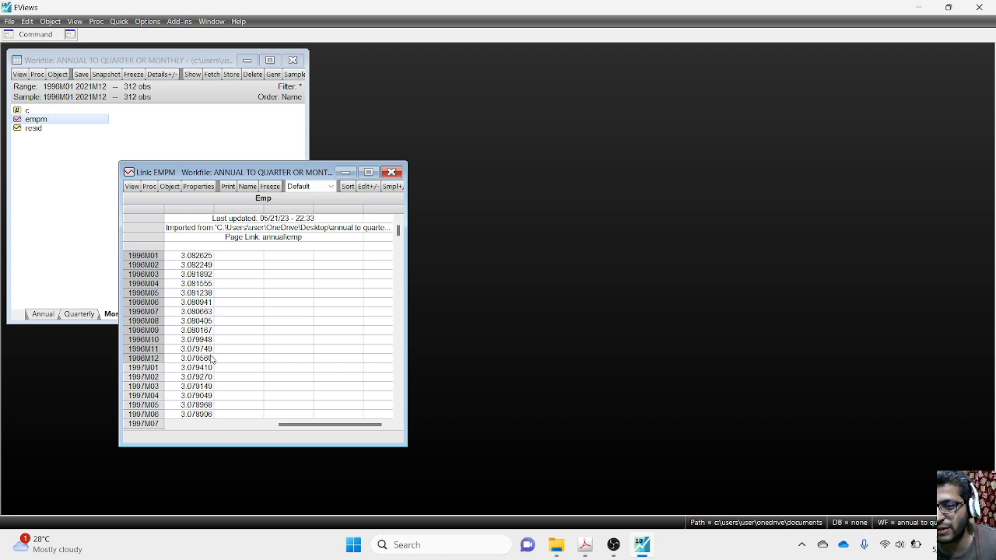
left_click_drag(214, 363, 210, 362)
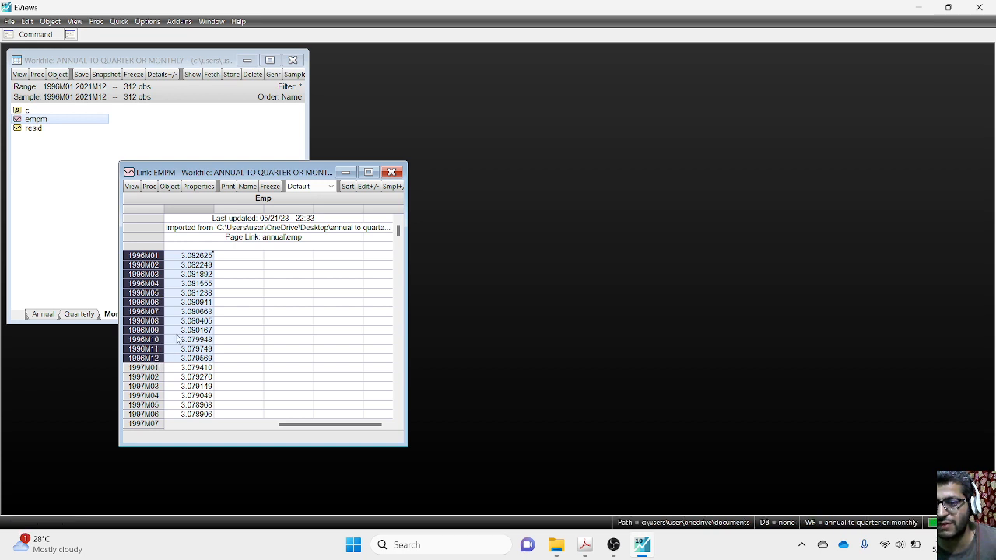
scroll(157, 354, "down", 3)
left_click_drag(155, 340, 212, 415)
scroll(233, 311, "down", 7)
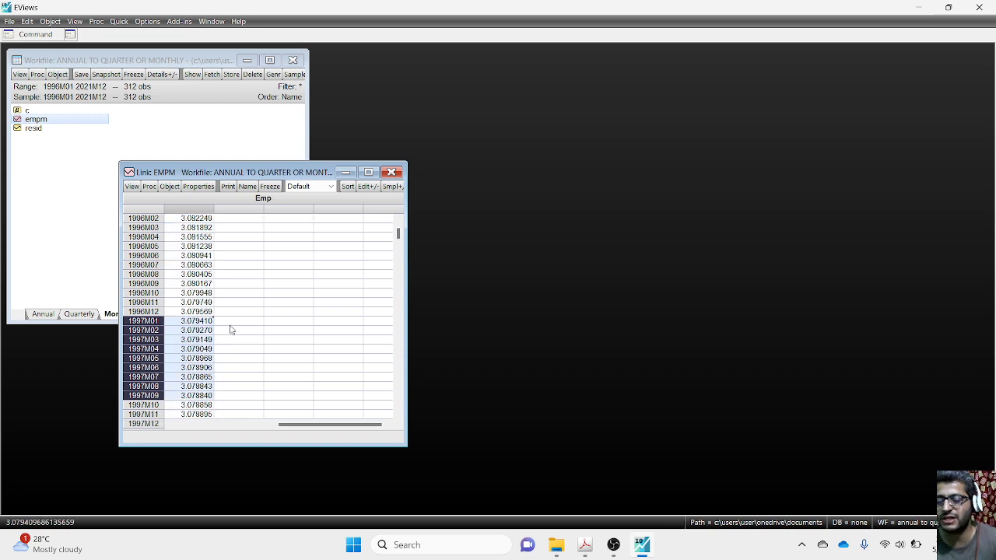
scroll(241, 288, "up", 8)
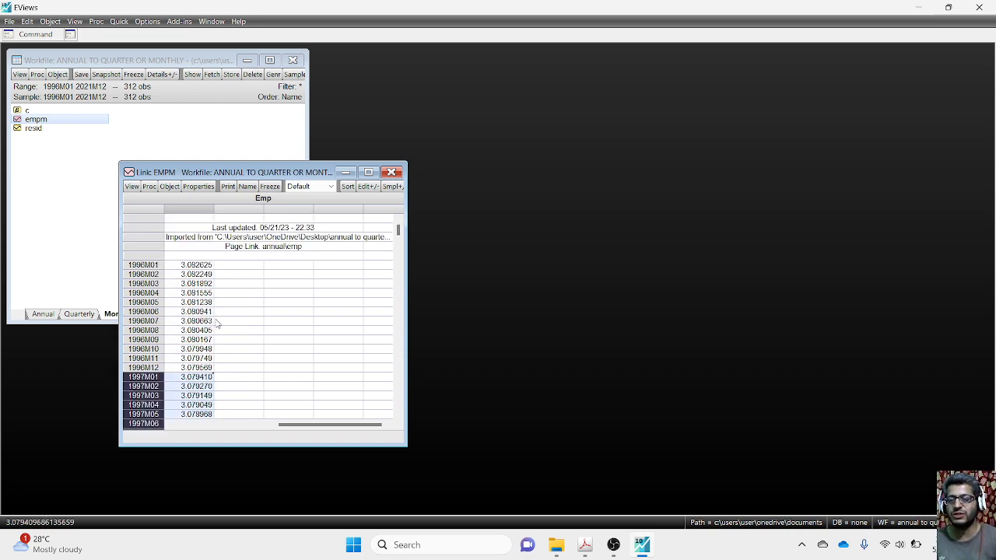
left_click_drag(193, 258, 192, 379)
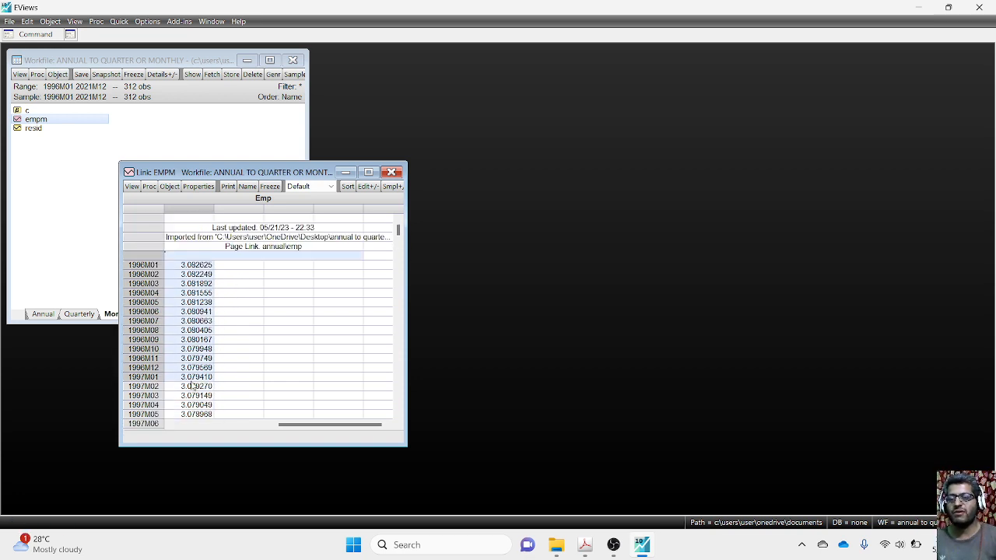
scroll(214, 291, "down", 5)
scroll(251, 278, "down", 10)
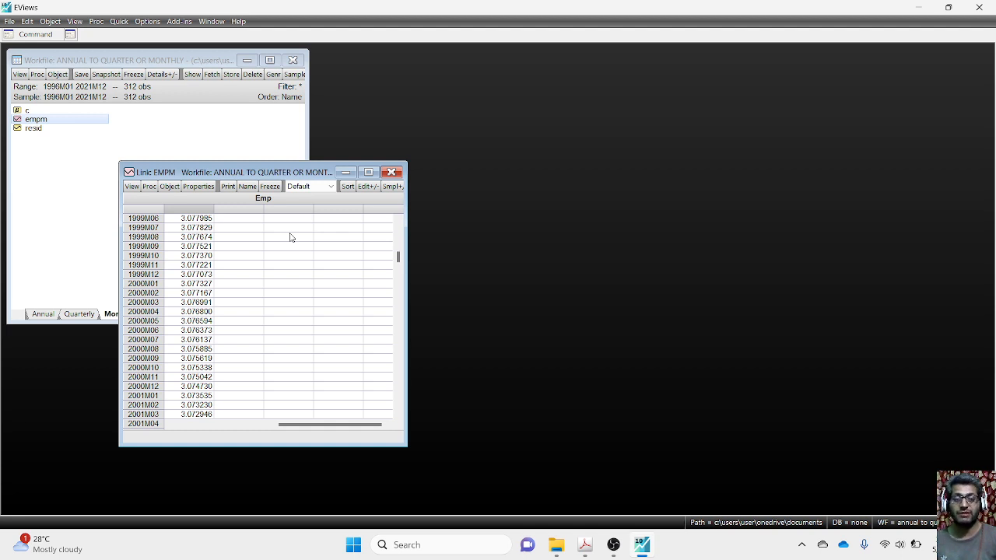
left_click(392, 172)
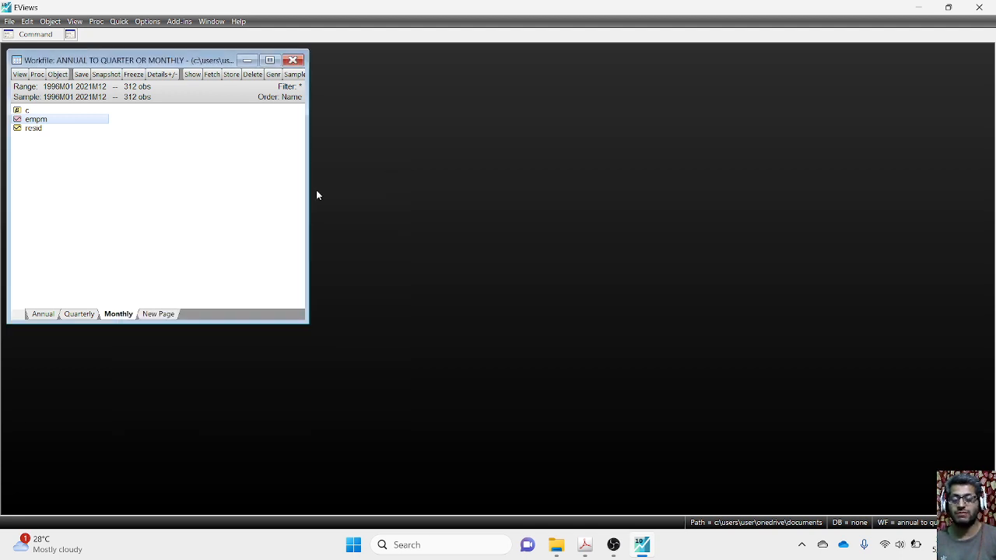
left_click(122, 209)
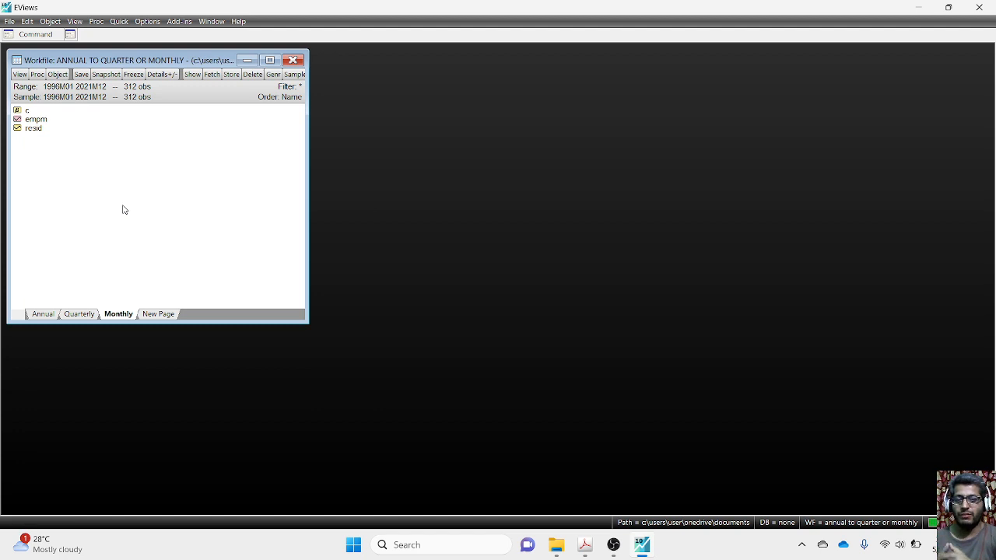